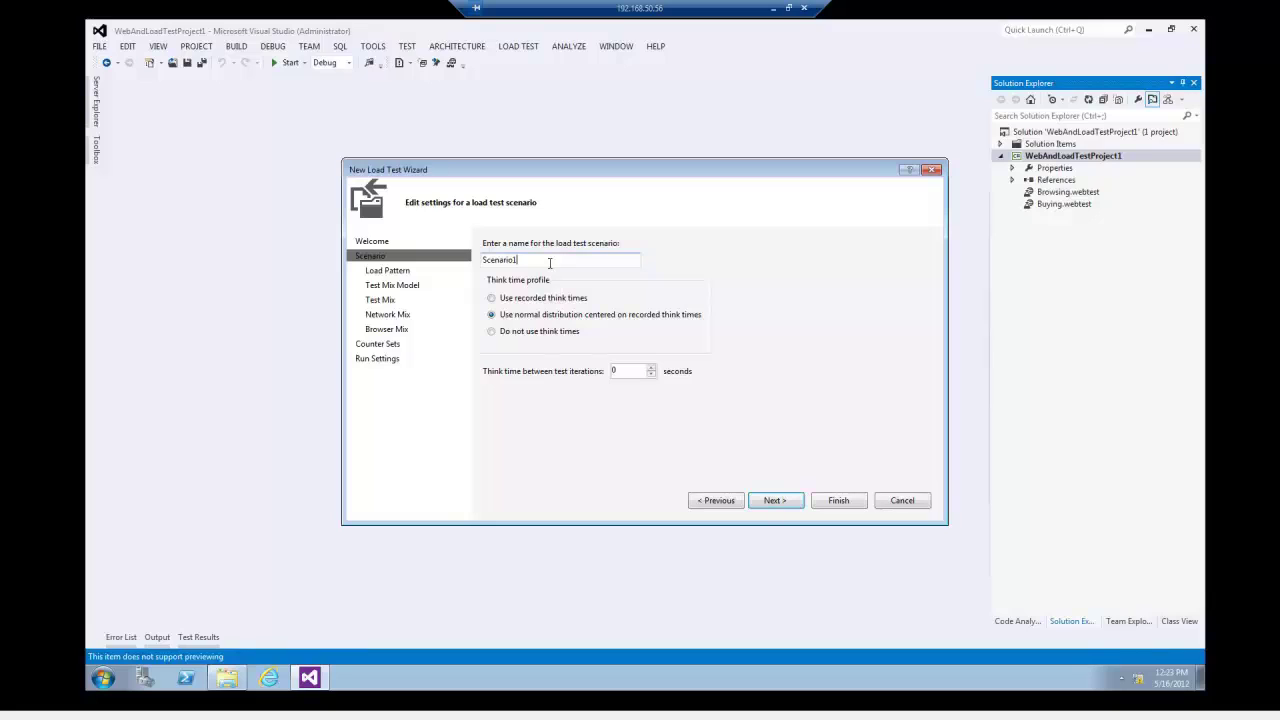
Name the load test scenario BrowseAndOrderProduct and continue to the load pattern settings.
key(BackSpace)
key(BackSpace)
key(BackSpace)
key(BackSpace)
key(BackSpace)
key(BackSpace)
key(BackSpace)
key(BackSpace)
text(cB)
key(BackSpace)
key(BackSpace)
key(BackSpace)
text(BrowseAndOrderProduct)
key(BackSpace)
key(BackSpace)
key(BackSpace)
text(uct)
click(771, 501)
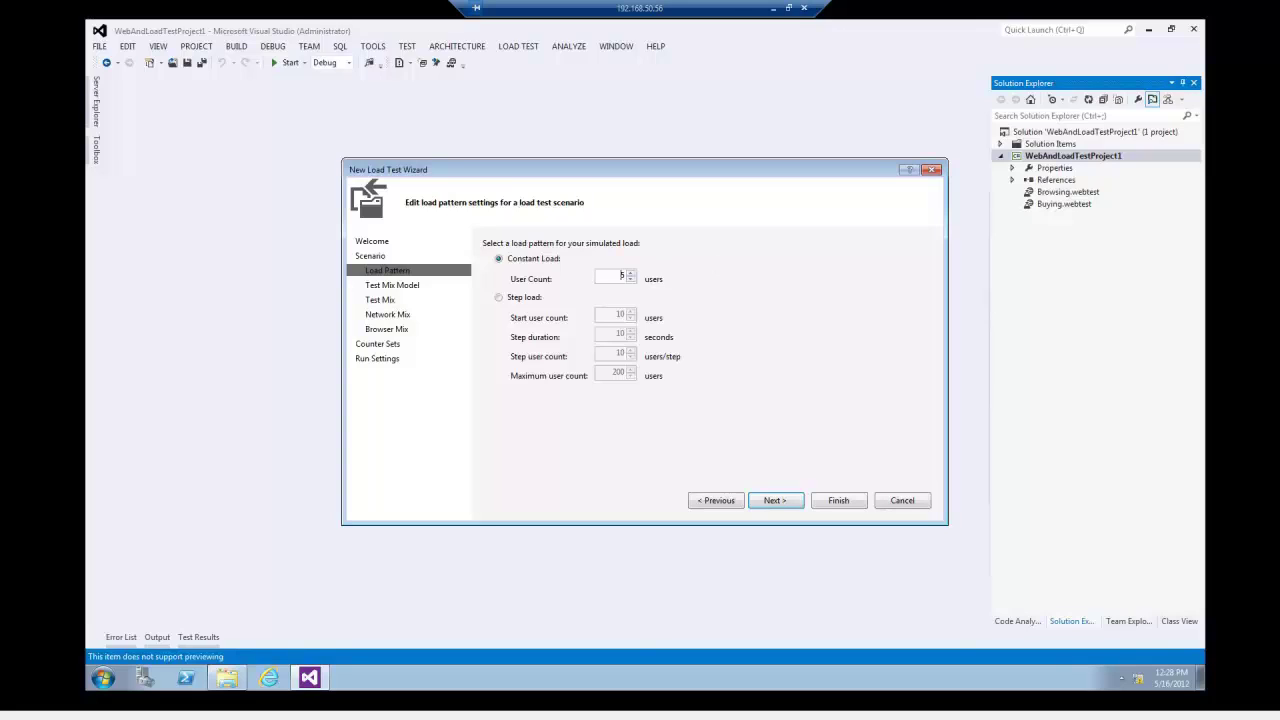
Use a constant load of 5 users and base the test mix on the total number of tests.
click(776, 501)
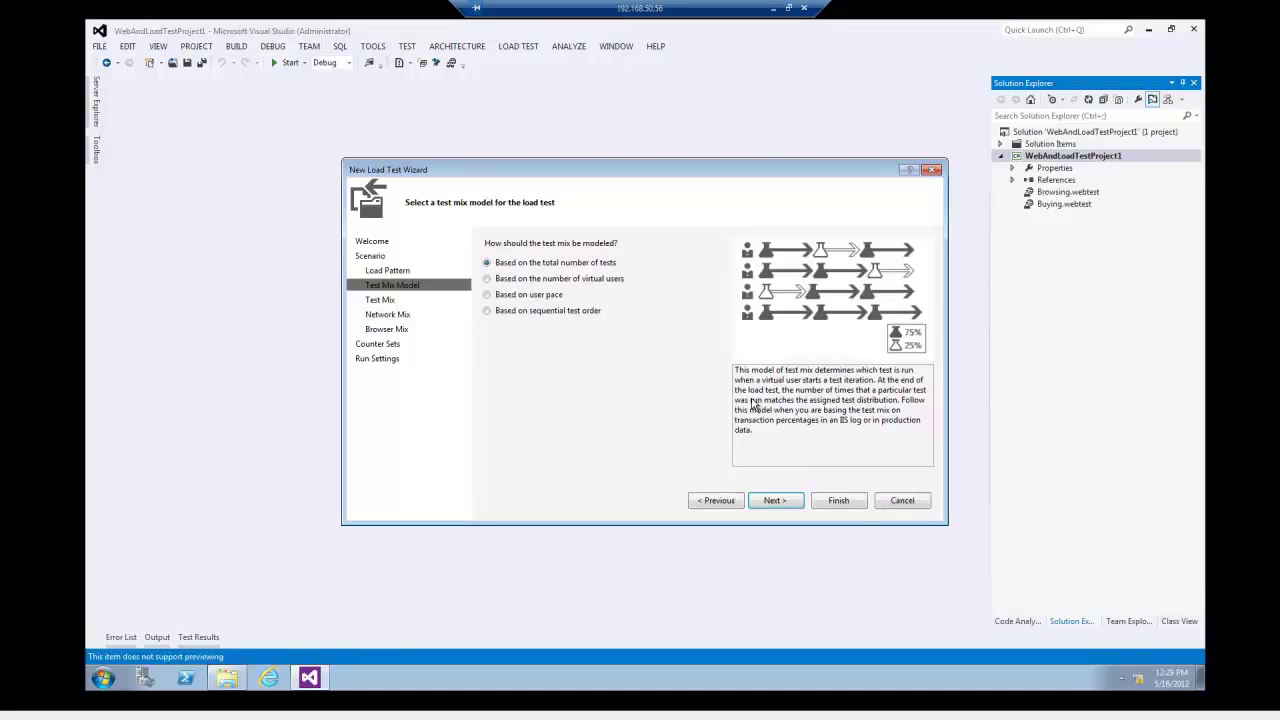
click(790, 502)
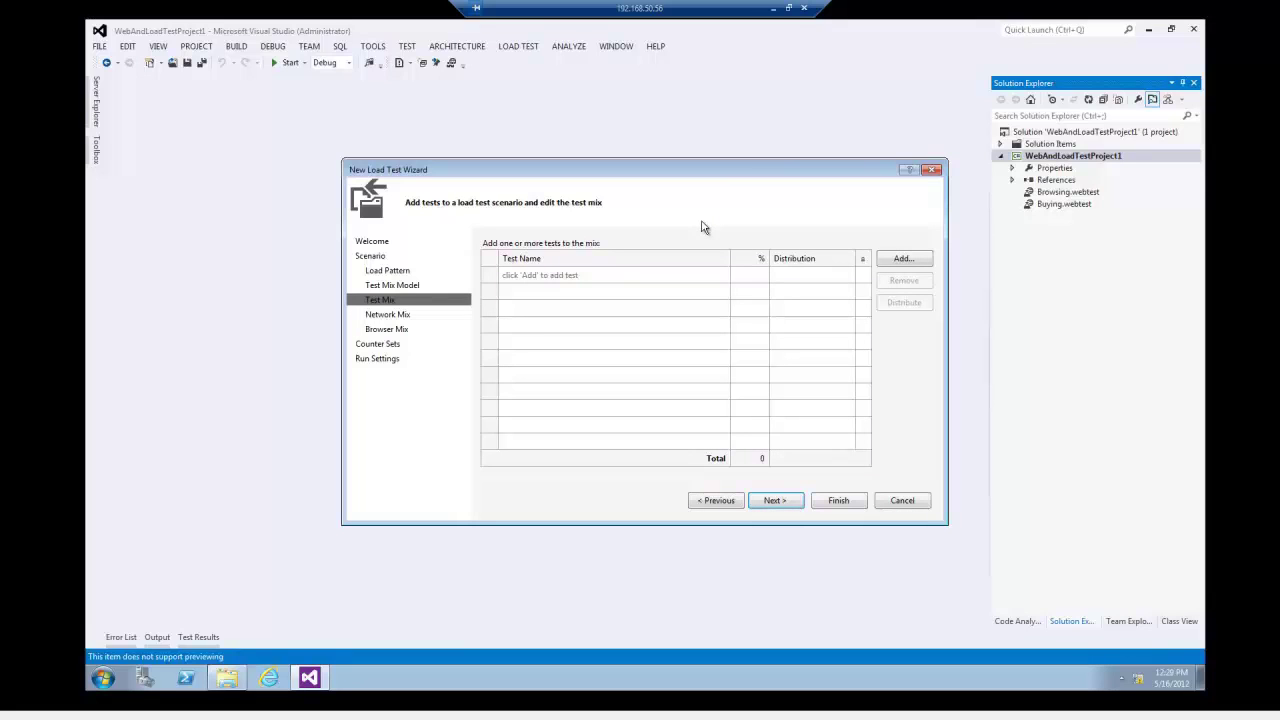
Add the Browsing and Buying web tests to the scenario's test mix.
click(899, 259)
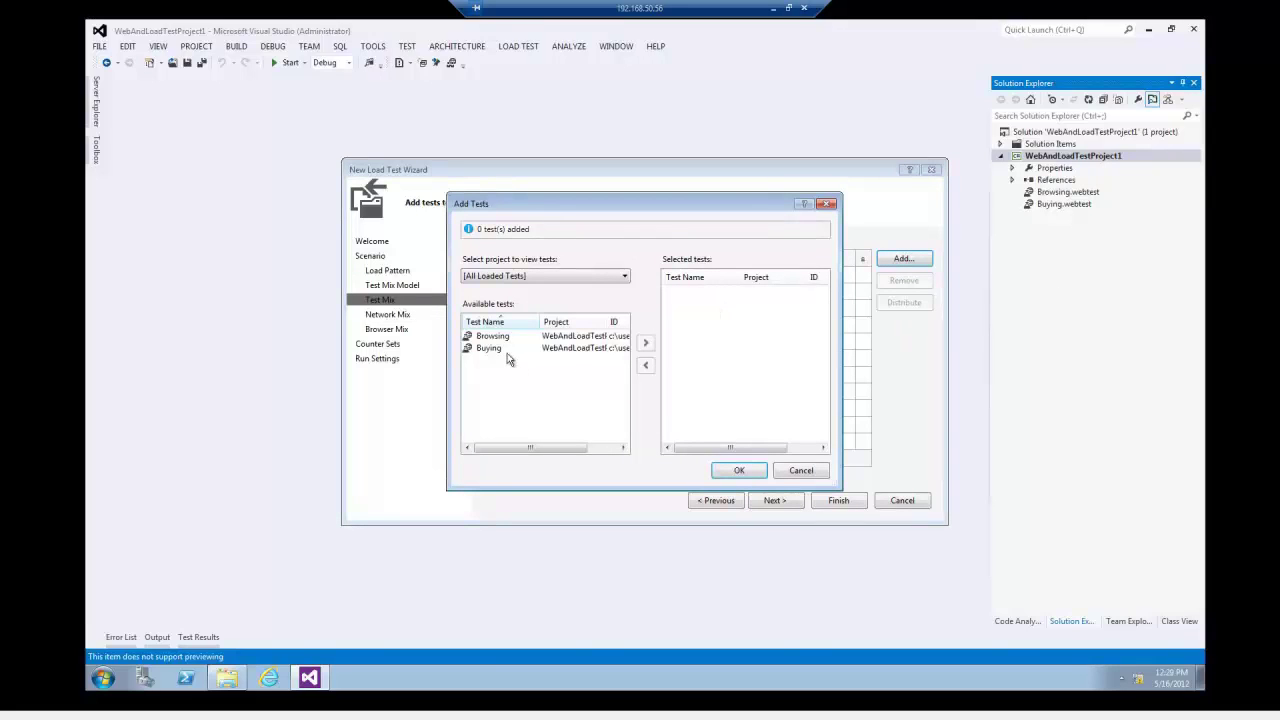
drag(493, 358, 490, 336)
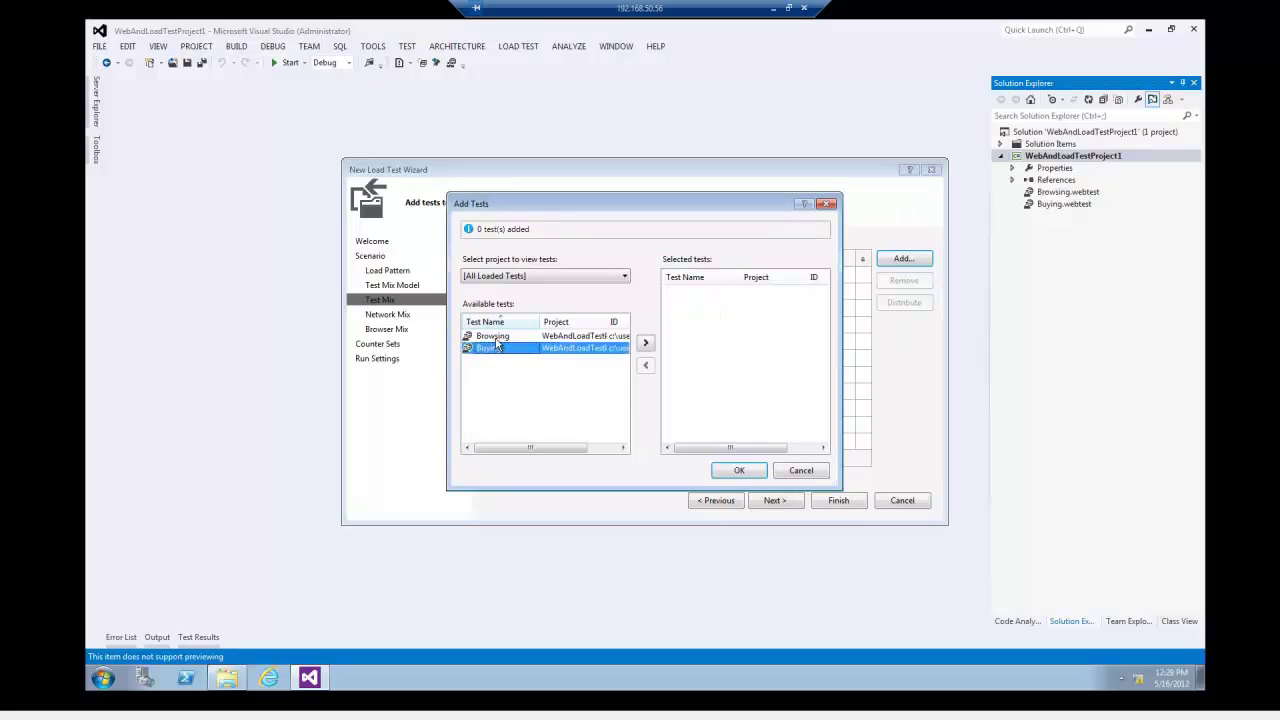
click(645, 344)
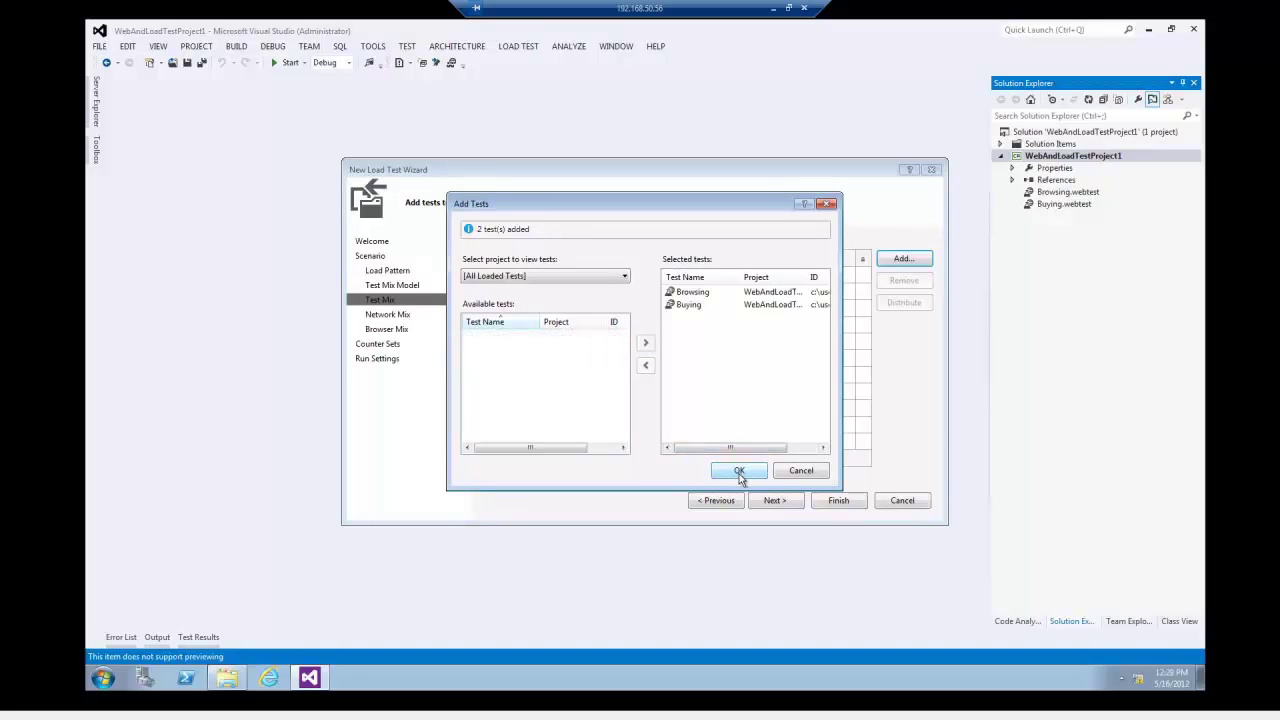
click(740, 474)
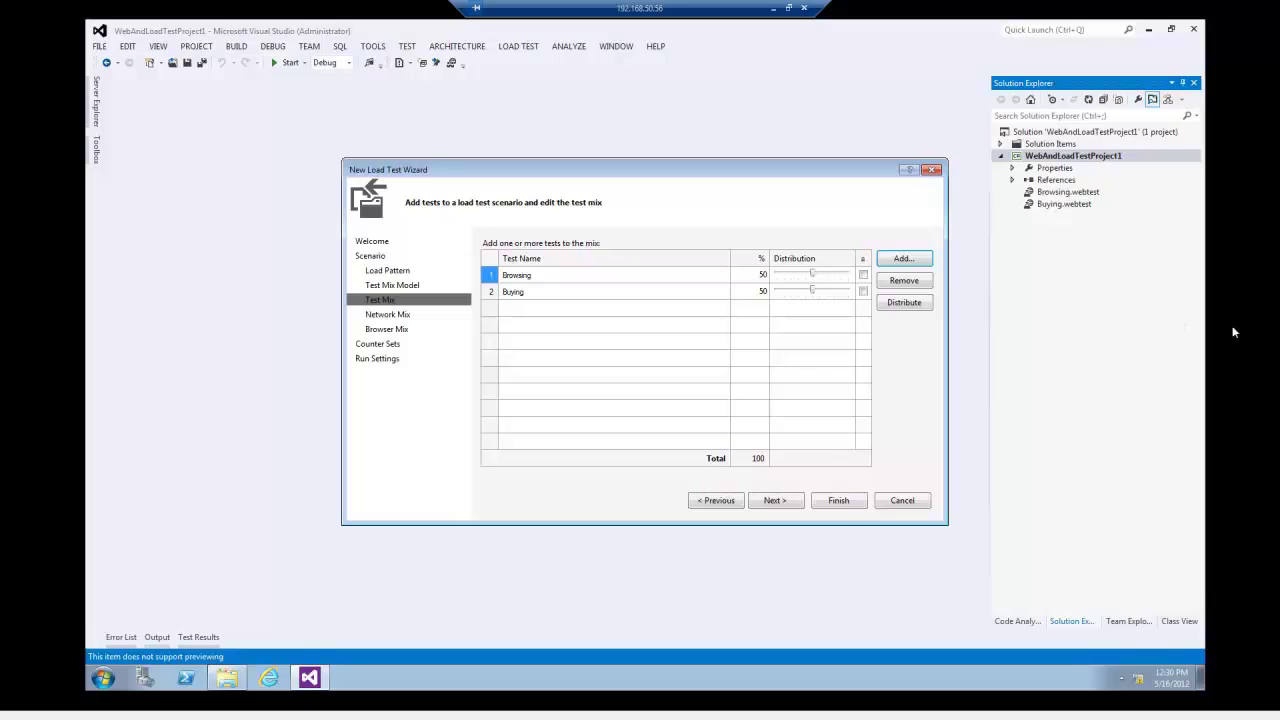
Set the test mix distribution to 25% for Buying and 75% for Browsing, and continue to the network mix.
click(762, 292)
key(BackSpace)
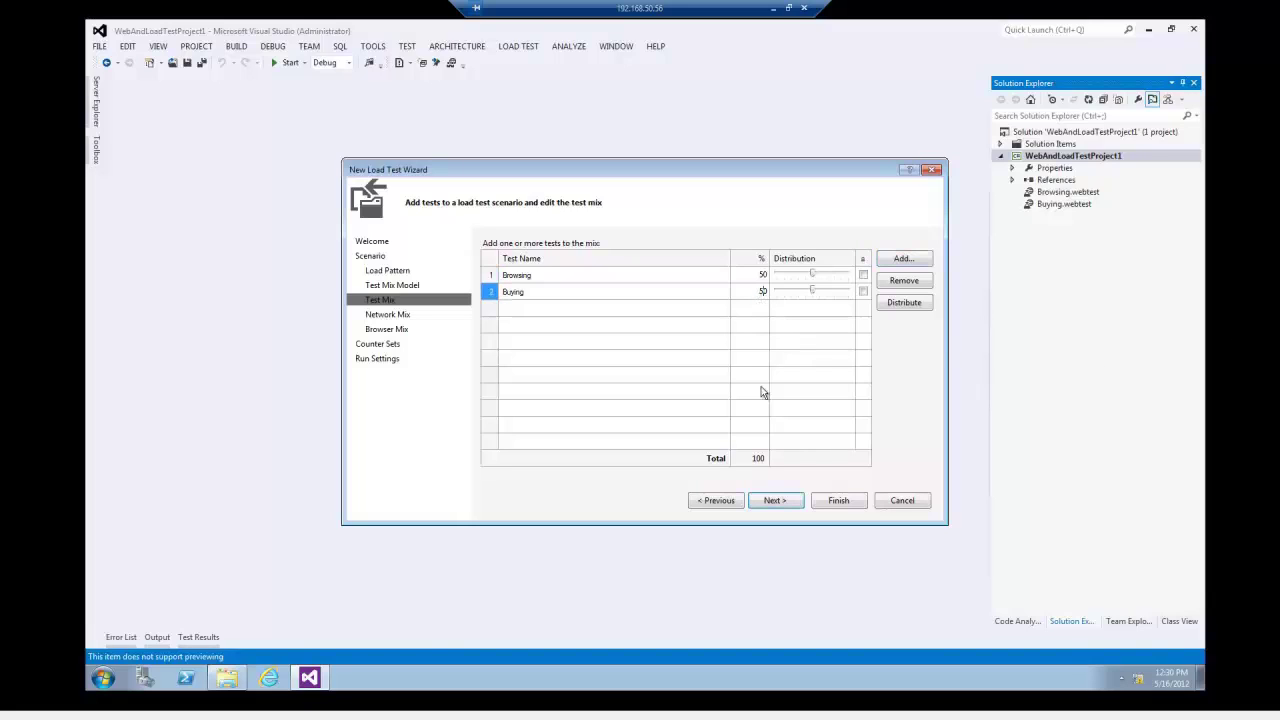
key(BackSpace)
text(25)
key(Up)
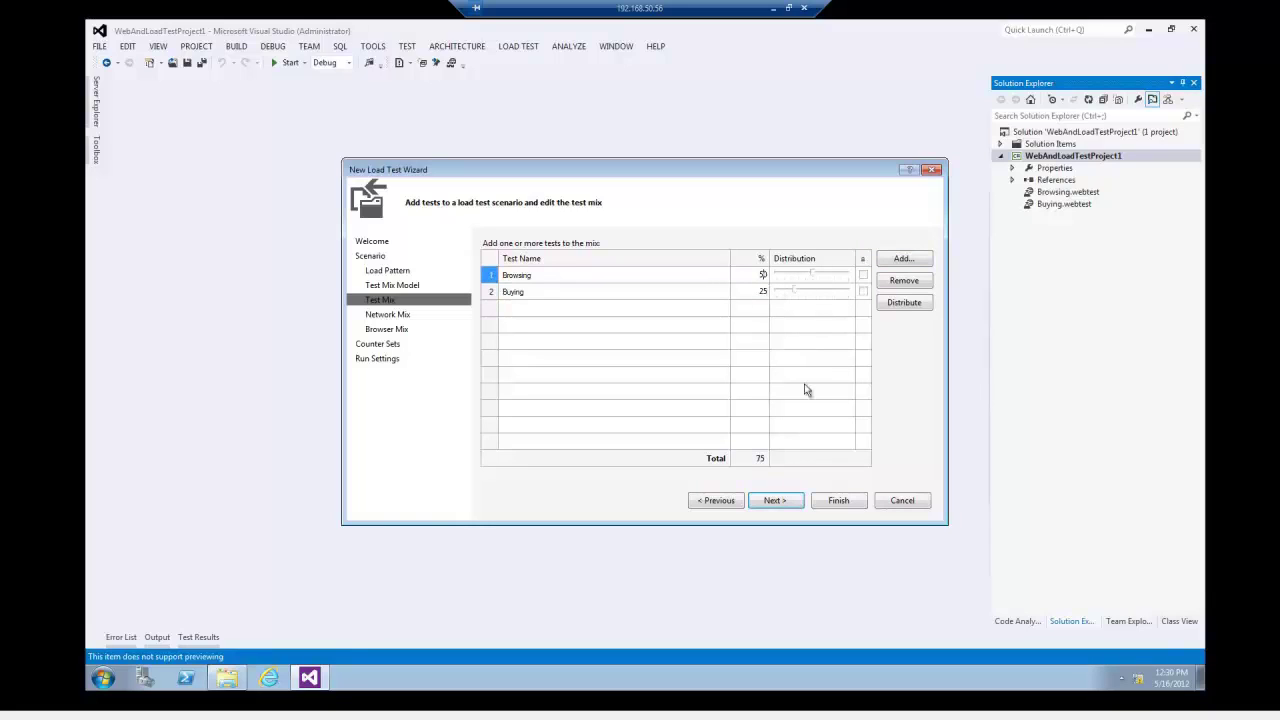
key(BackSpace)
text(75)
click(777, 502)
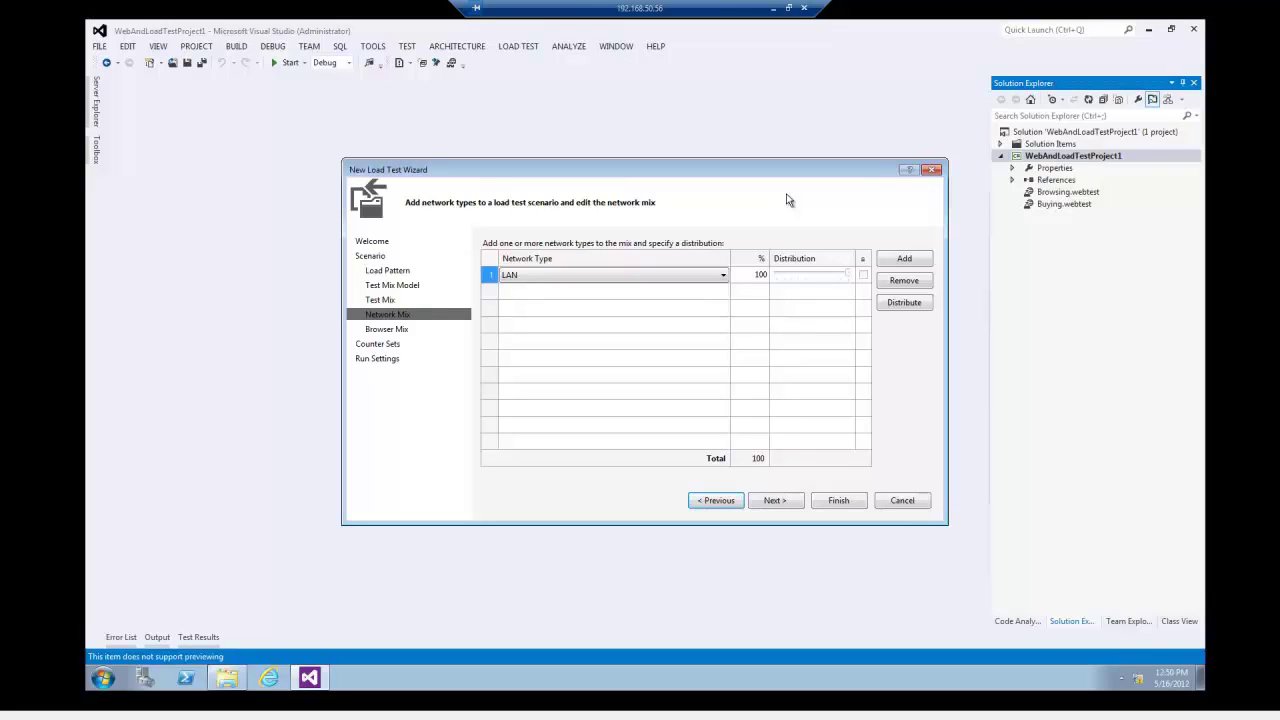
Accept a network mix of 100% LAN and a browser mix of 100% Internet Explorer 9.0.
click(787, 502)
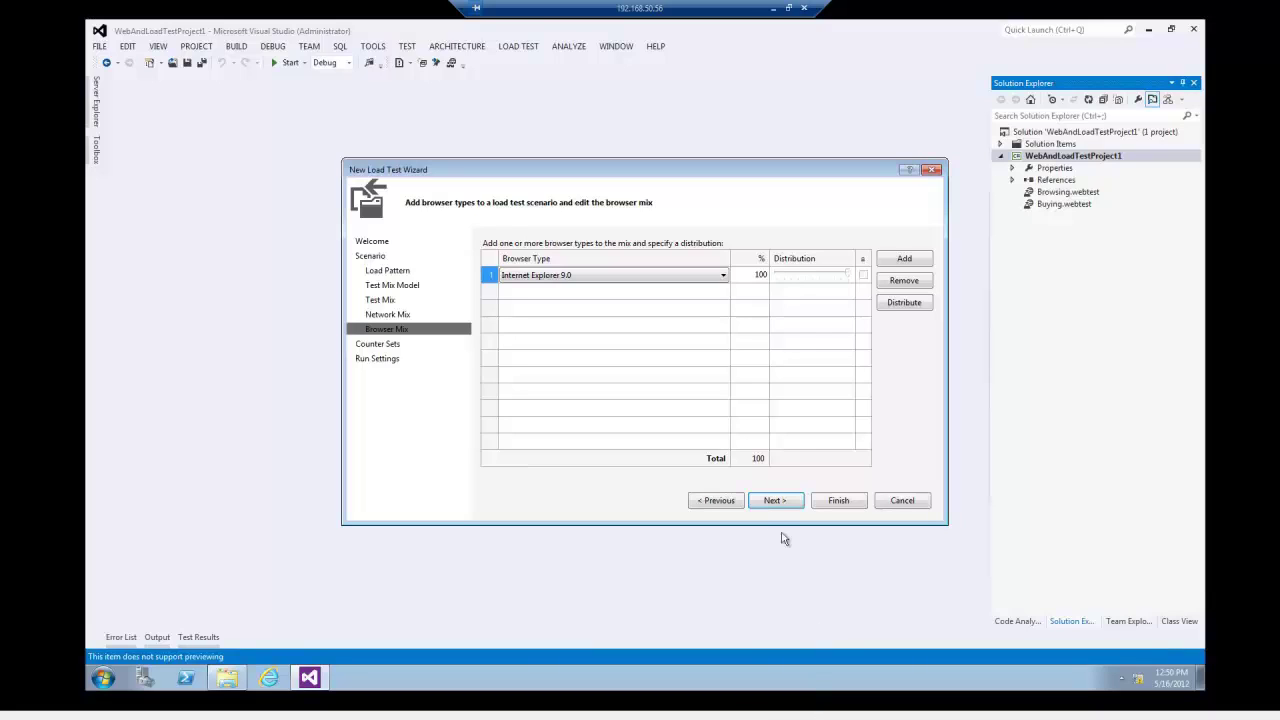
click(774, 503)
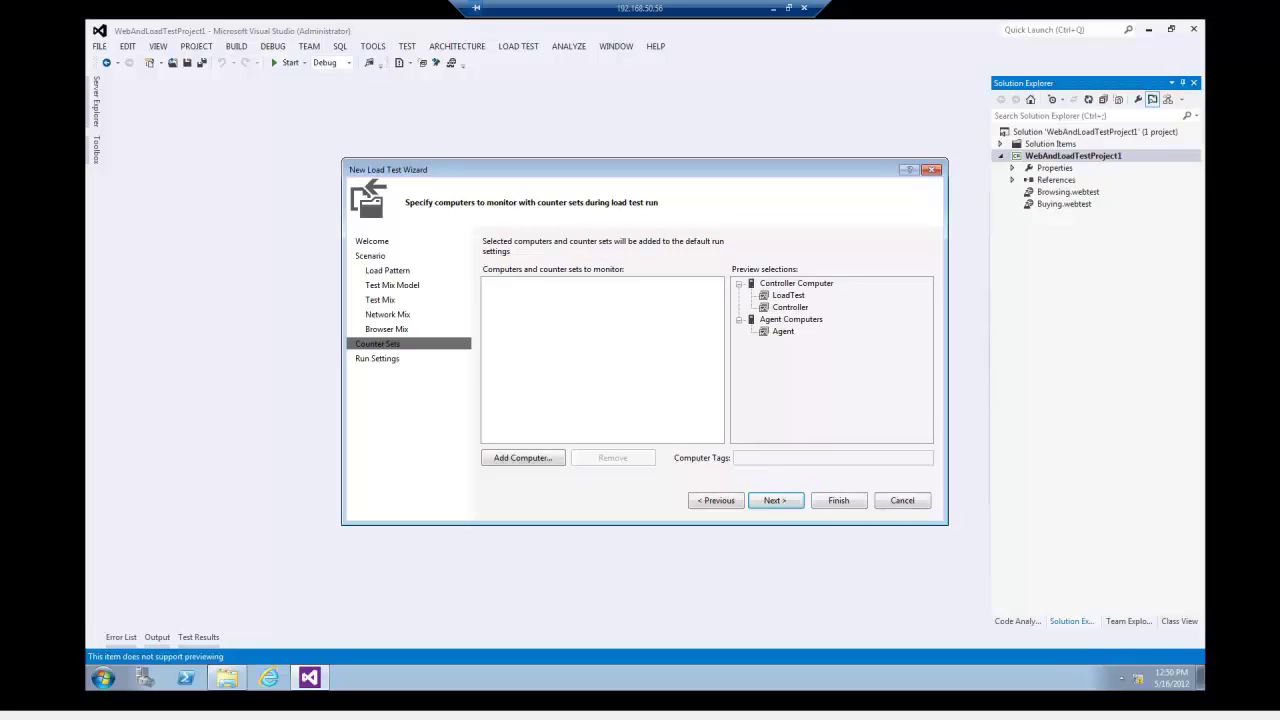
Add the computer VSALM for monitoring and select its ASP.NET and SQL counter sets.
click(507, 456)
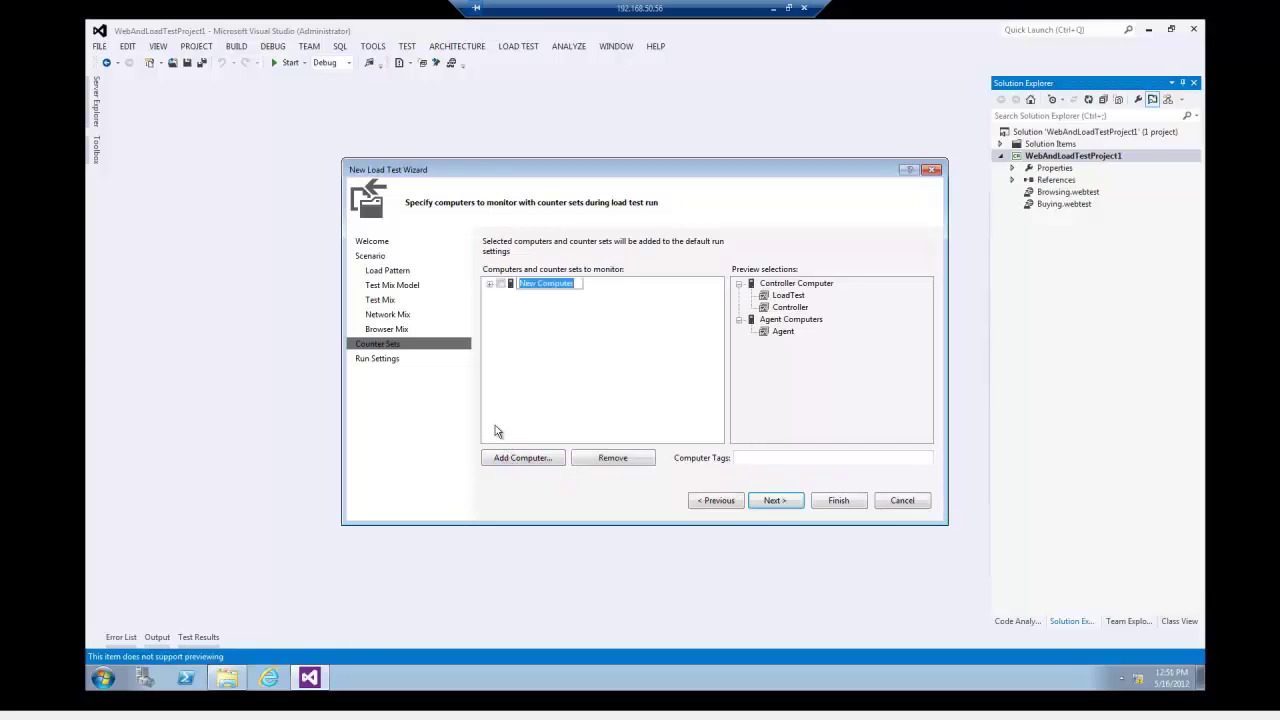
text(VSALM)
key(Return)
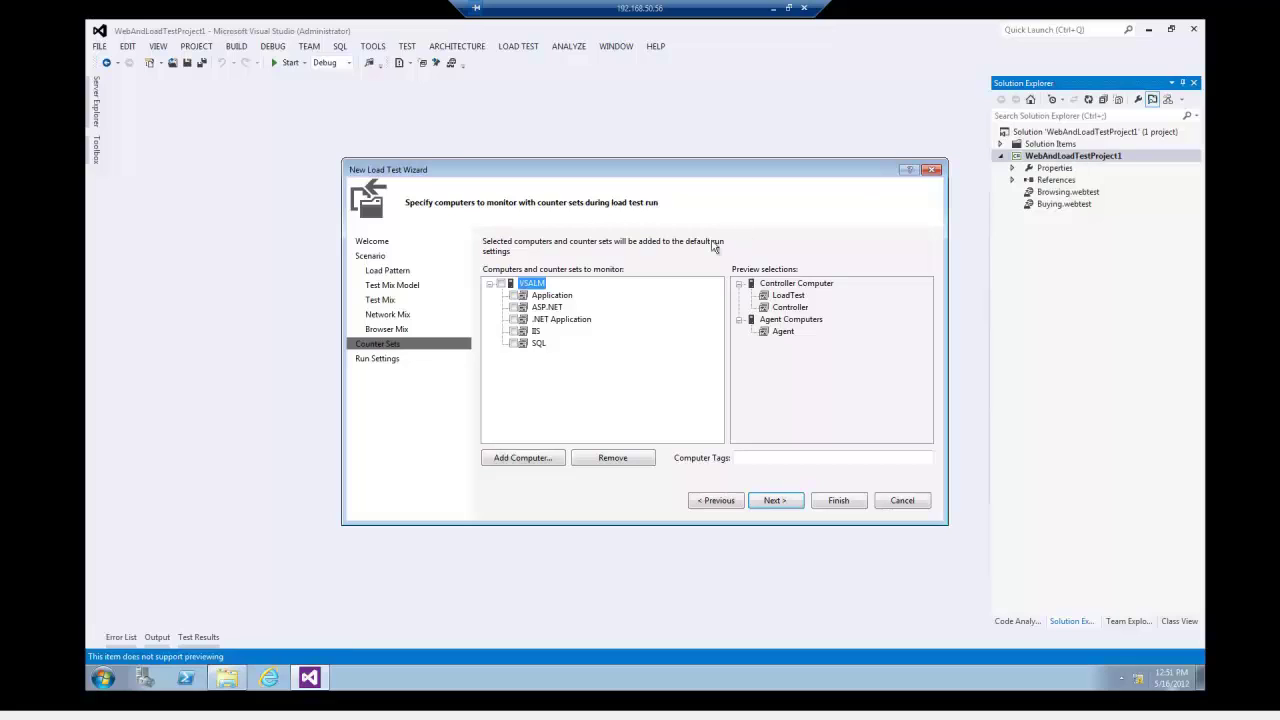
click(514, 308)
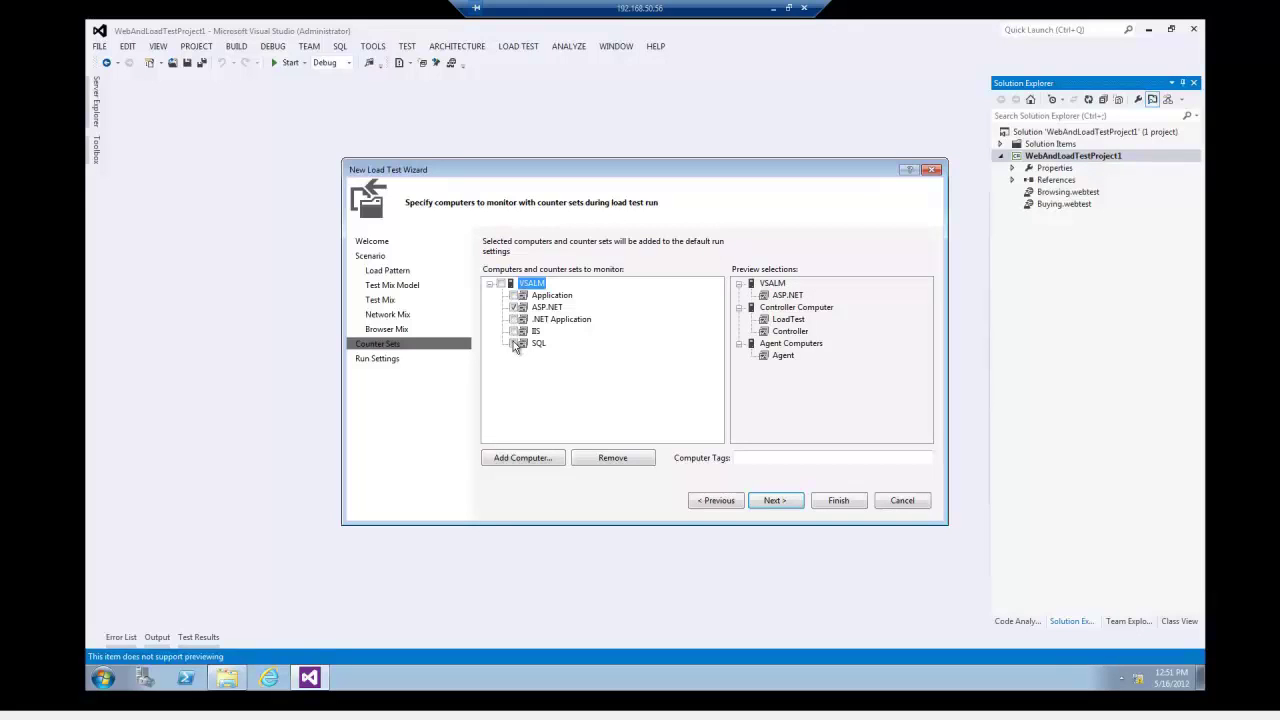
click(514, 343)
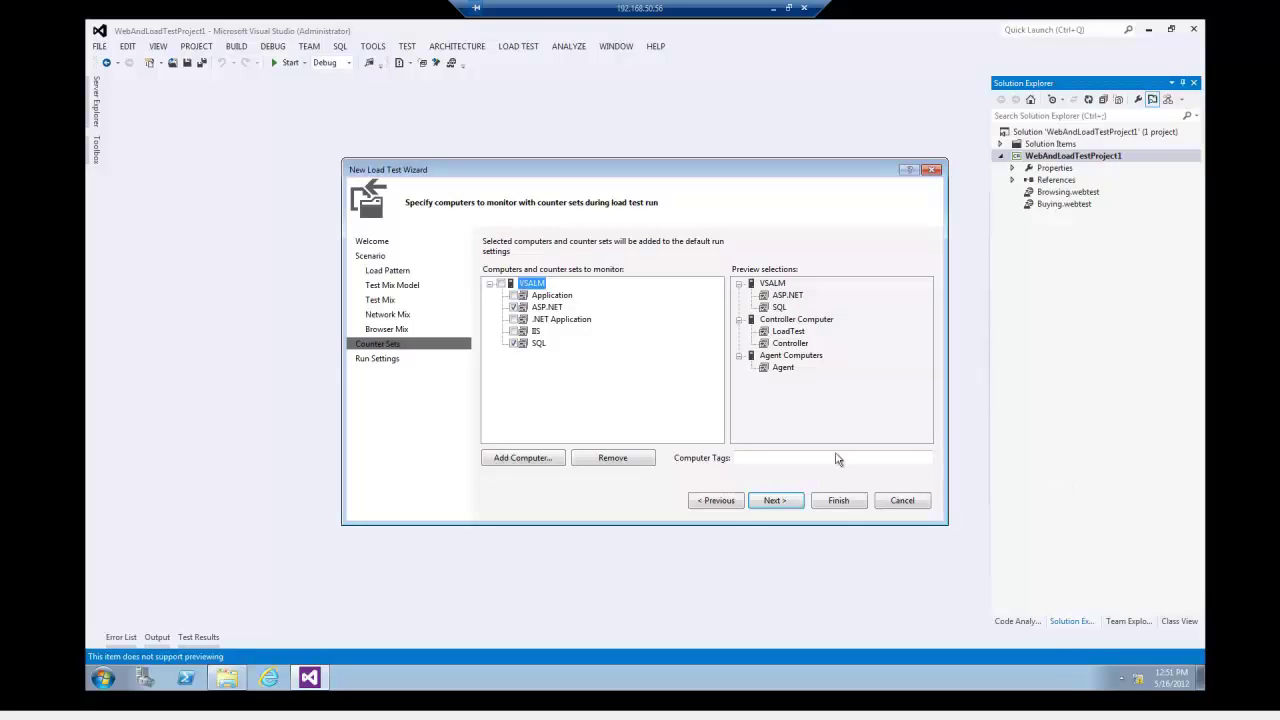
Set the load test's run duration to 1 minute and finish creating it.
click(775, 501)
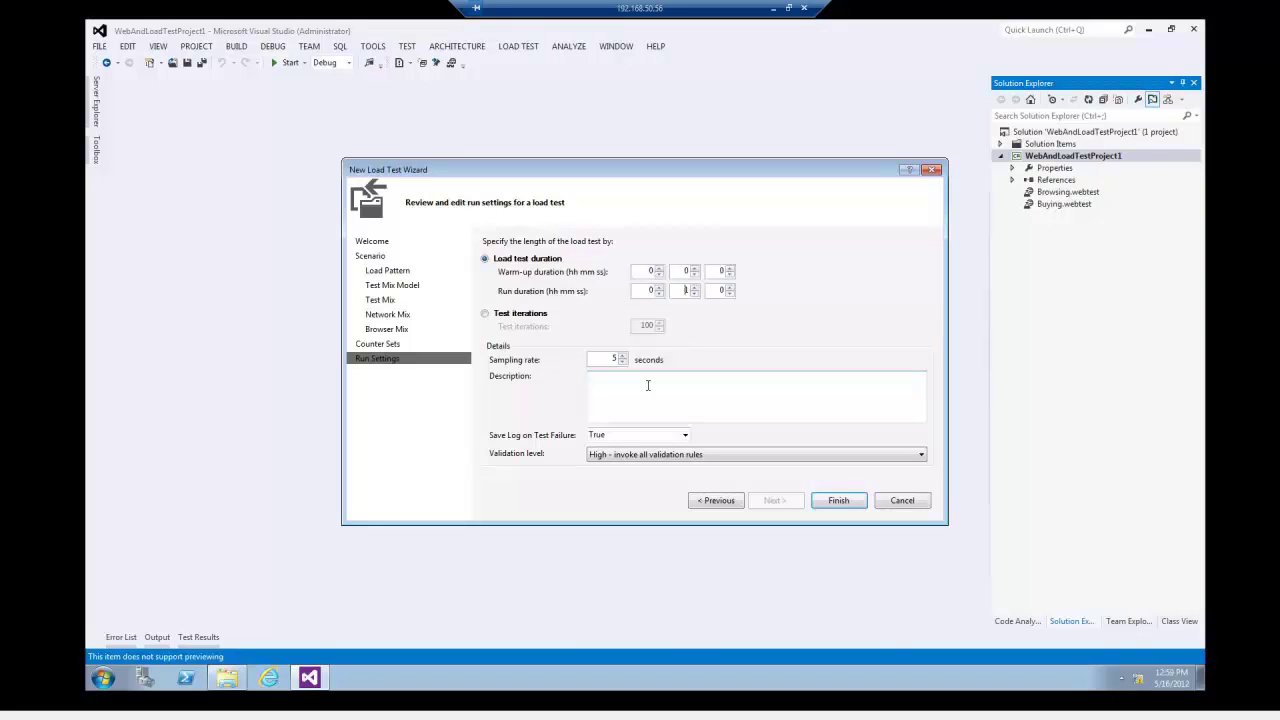
click(834, 502)
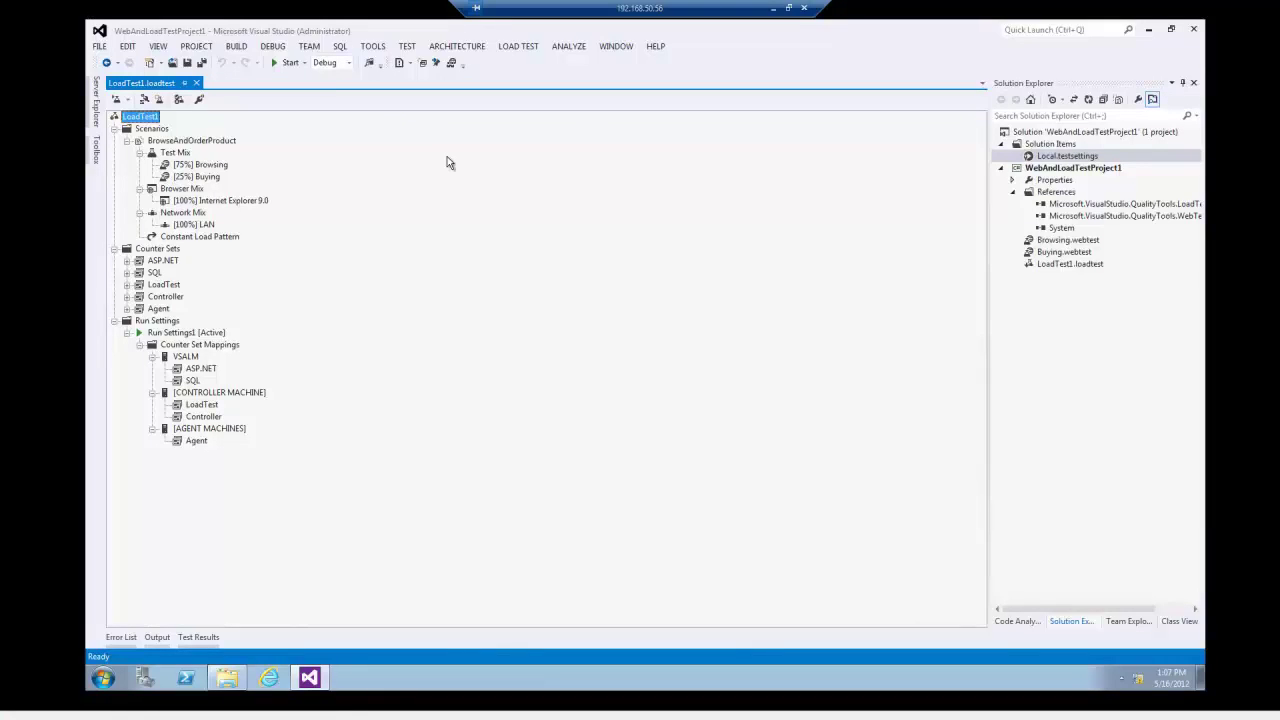
Enable the ASP.NET Profiler adapter in Local.testsettings and view its configuration options without changing them.
double_click(1067, 158)
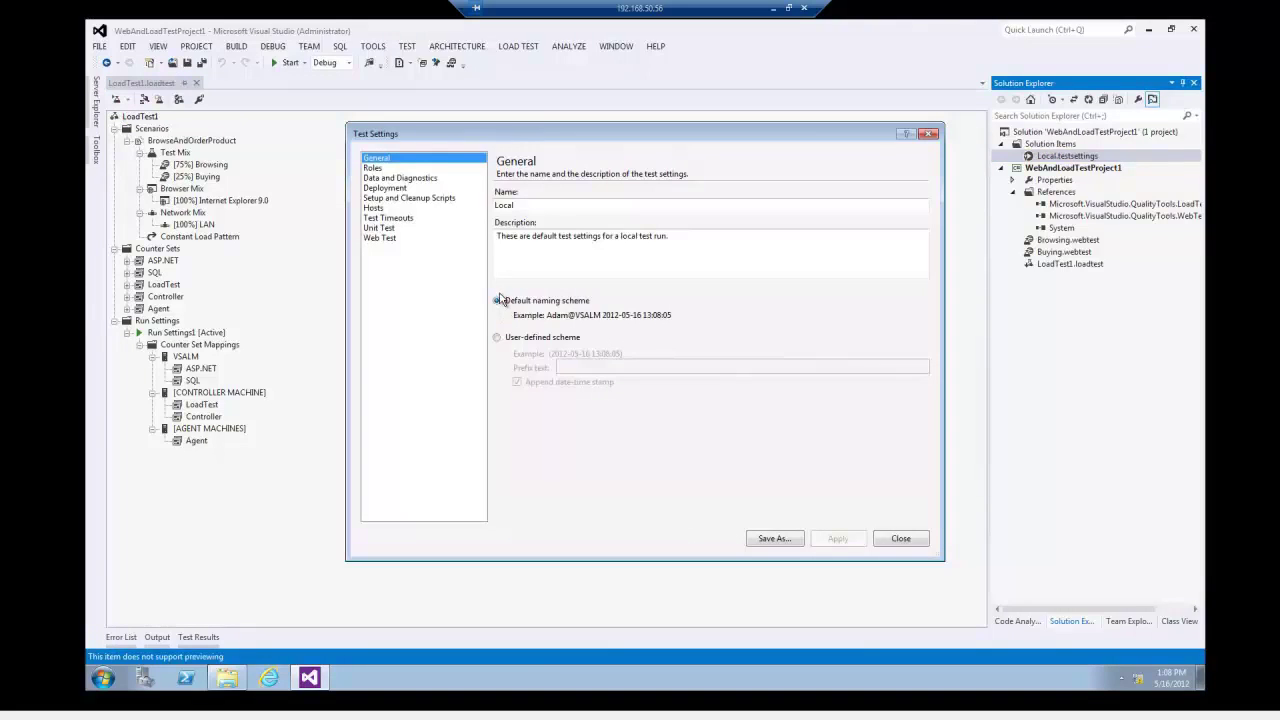
click(410, 178)
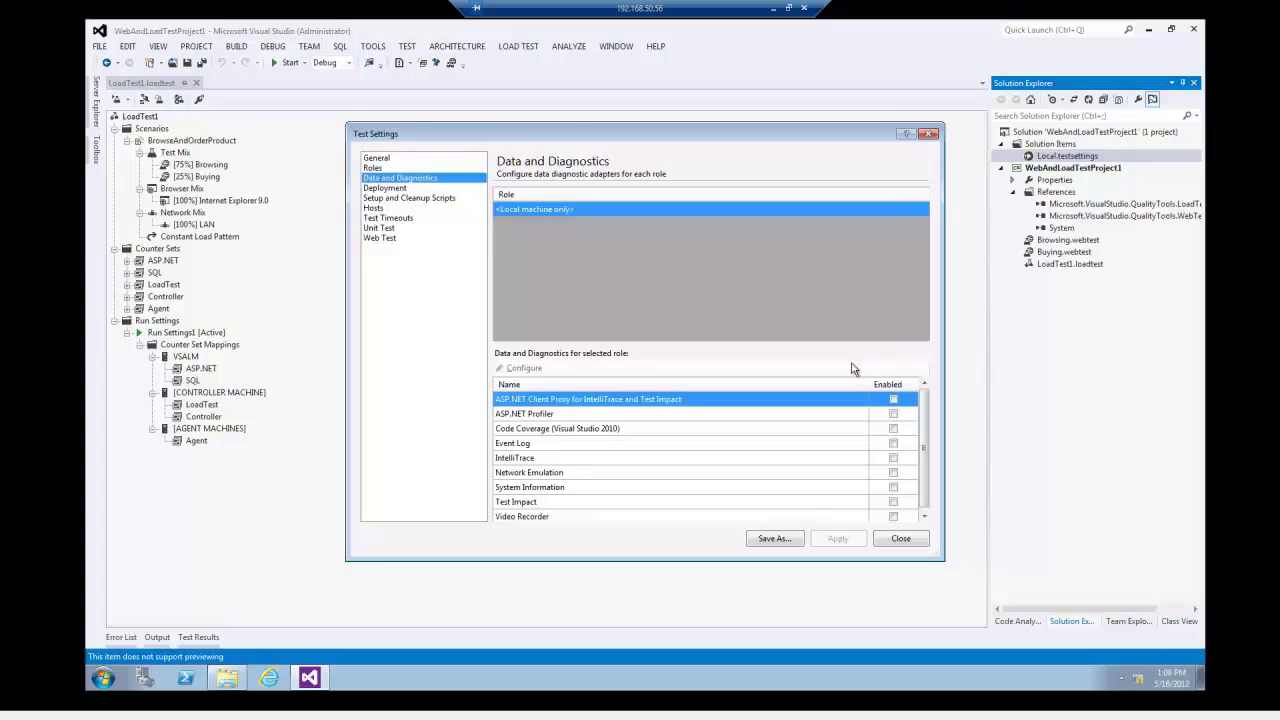
click(894, 413)
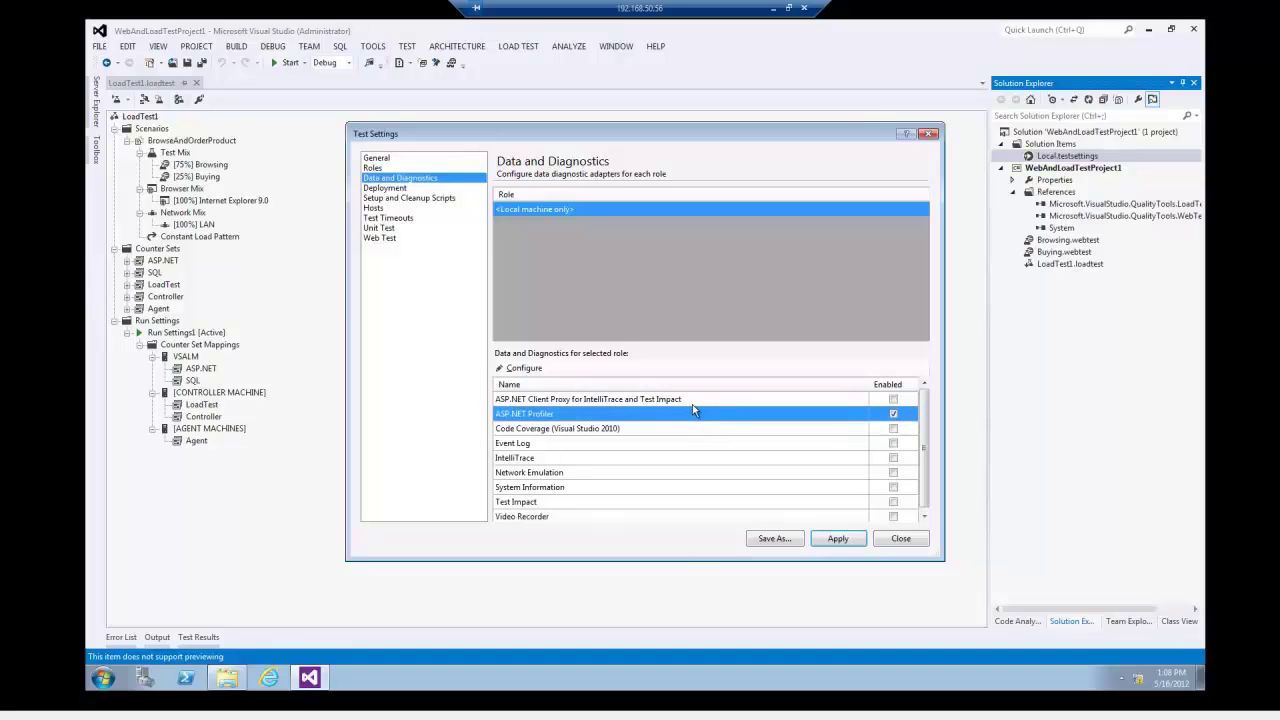
click(524, 369)
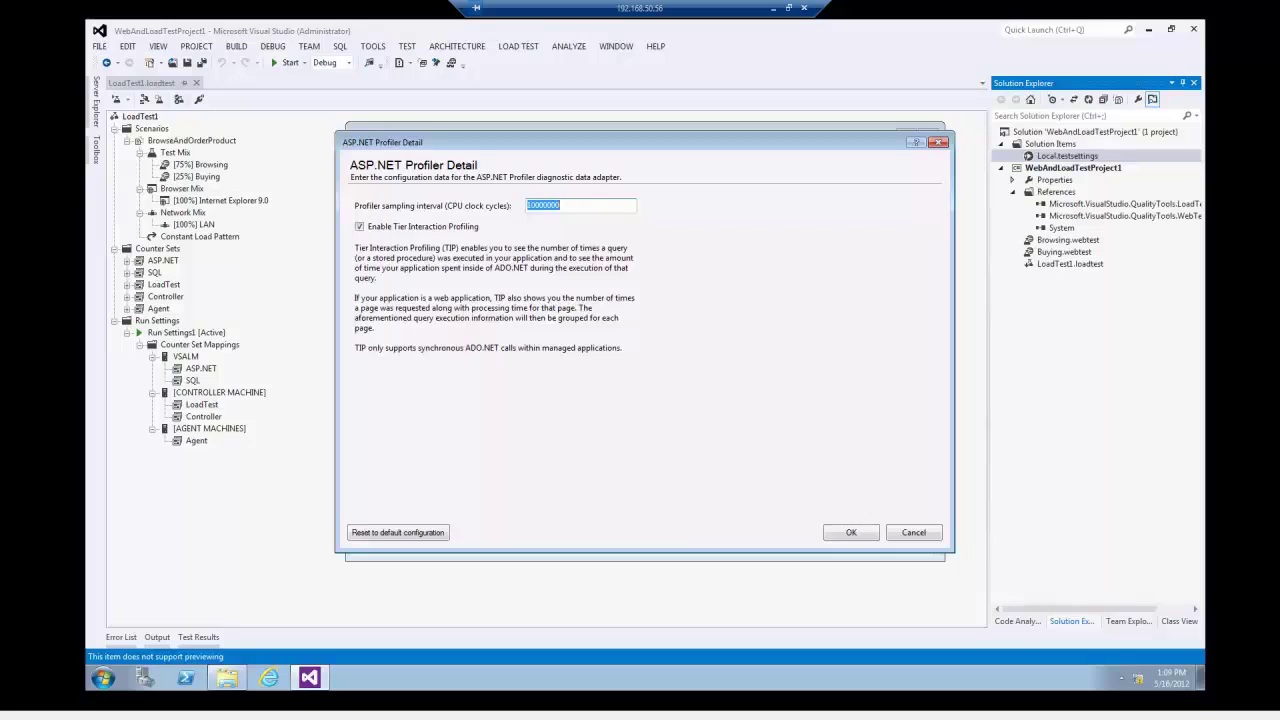
click(914, 538)
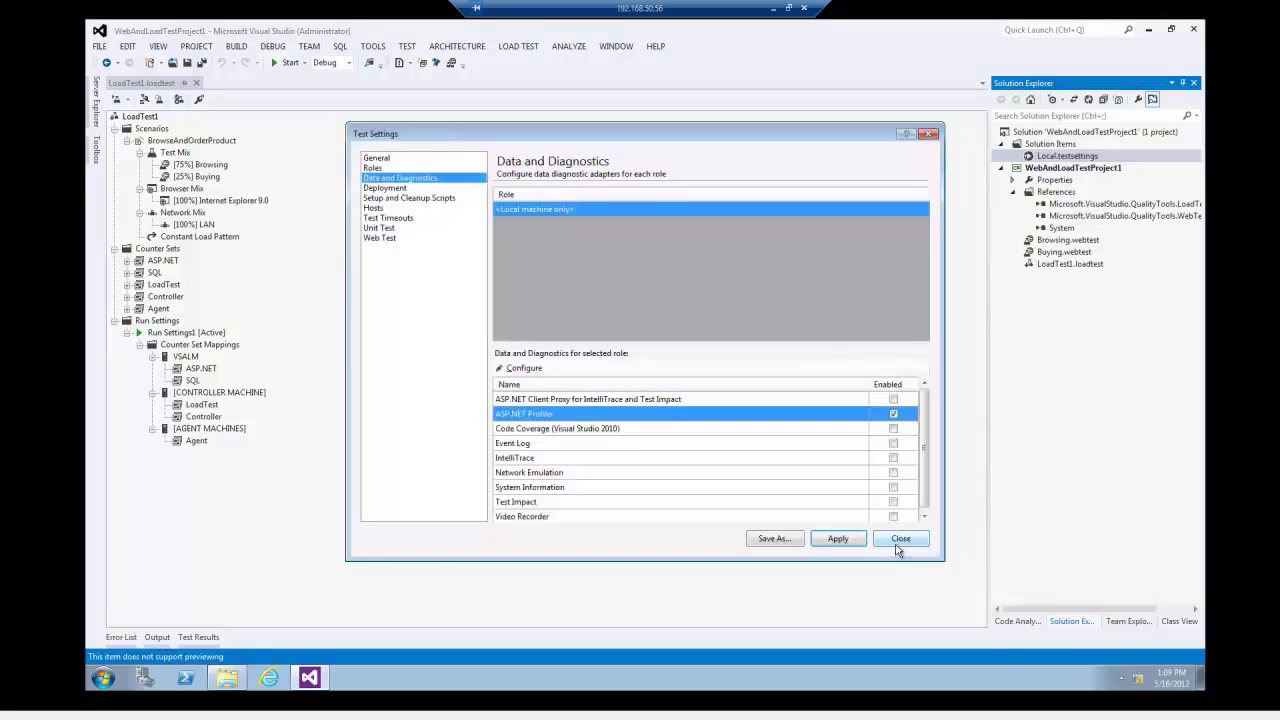
Disable the ASP.NET Profiler adapter, close the test settings and save the changes.
click(893, 413)
click(903, 540)
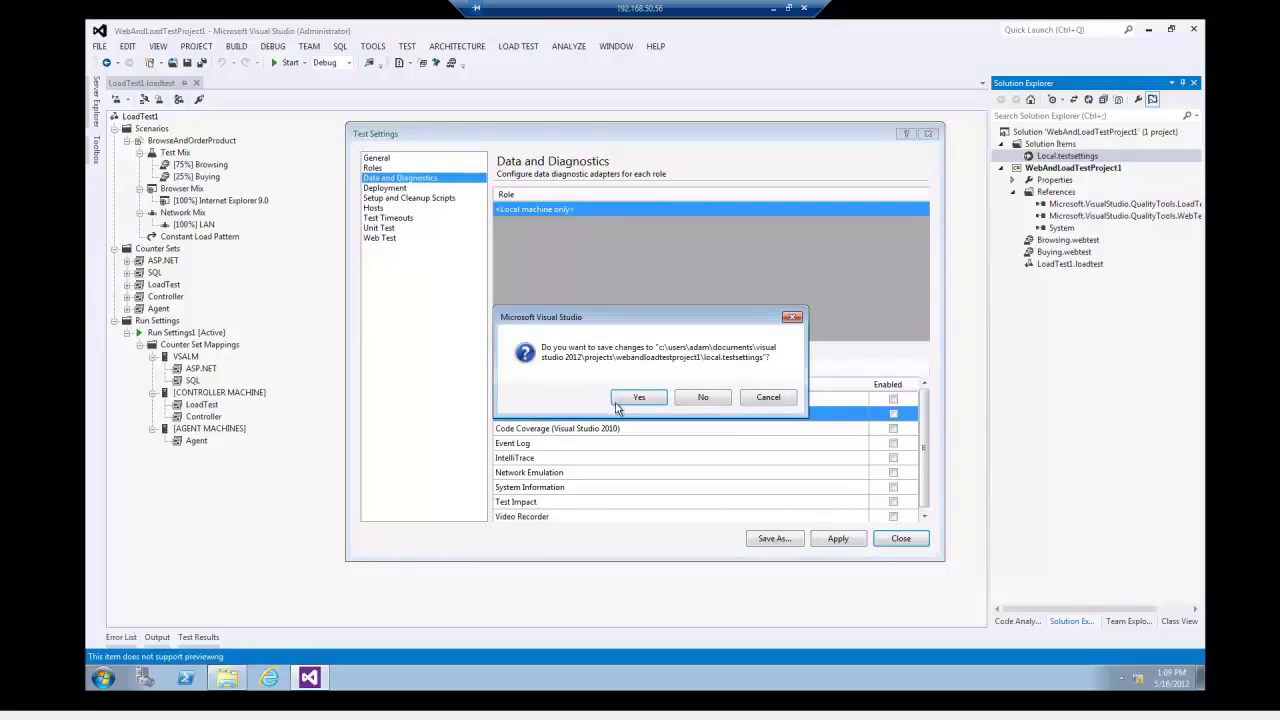
click(636, 400)
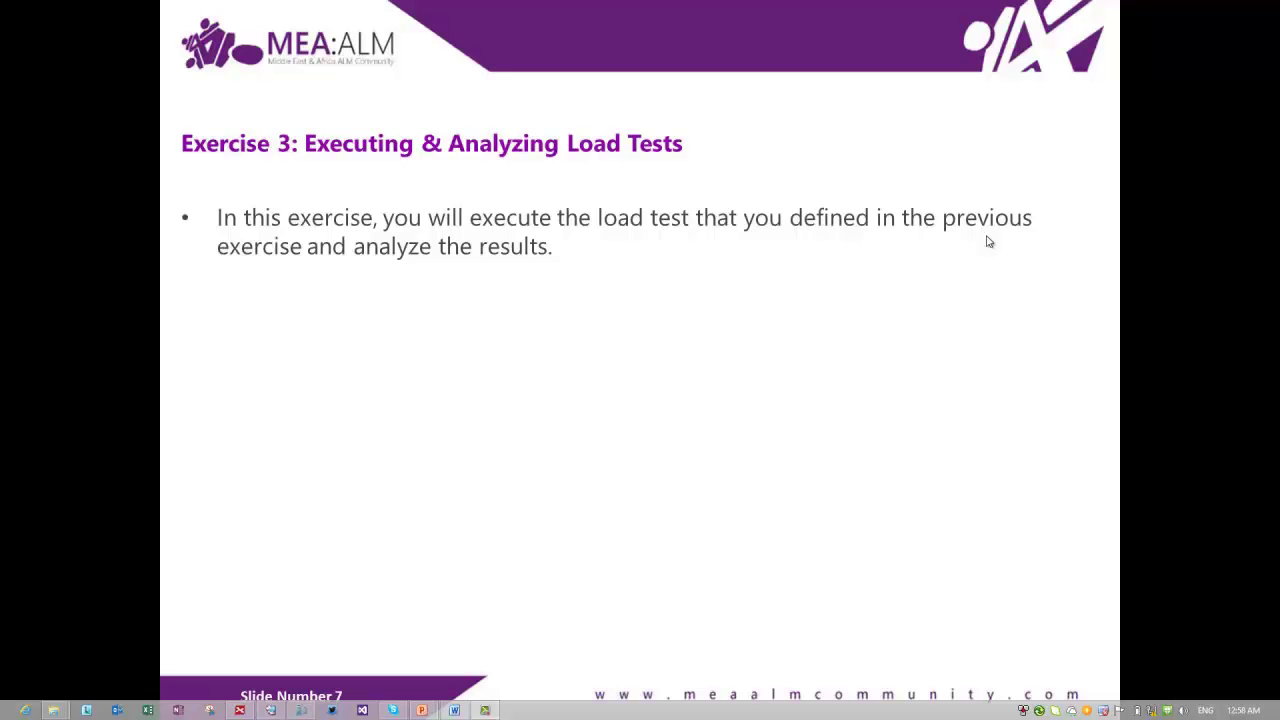
Switch from the slides back to Visual Studio and open LoadTest1.loadtest.
key(alt+Tab)
key(alt+Tab)
key(alt+Tab)
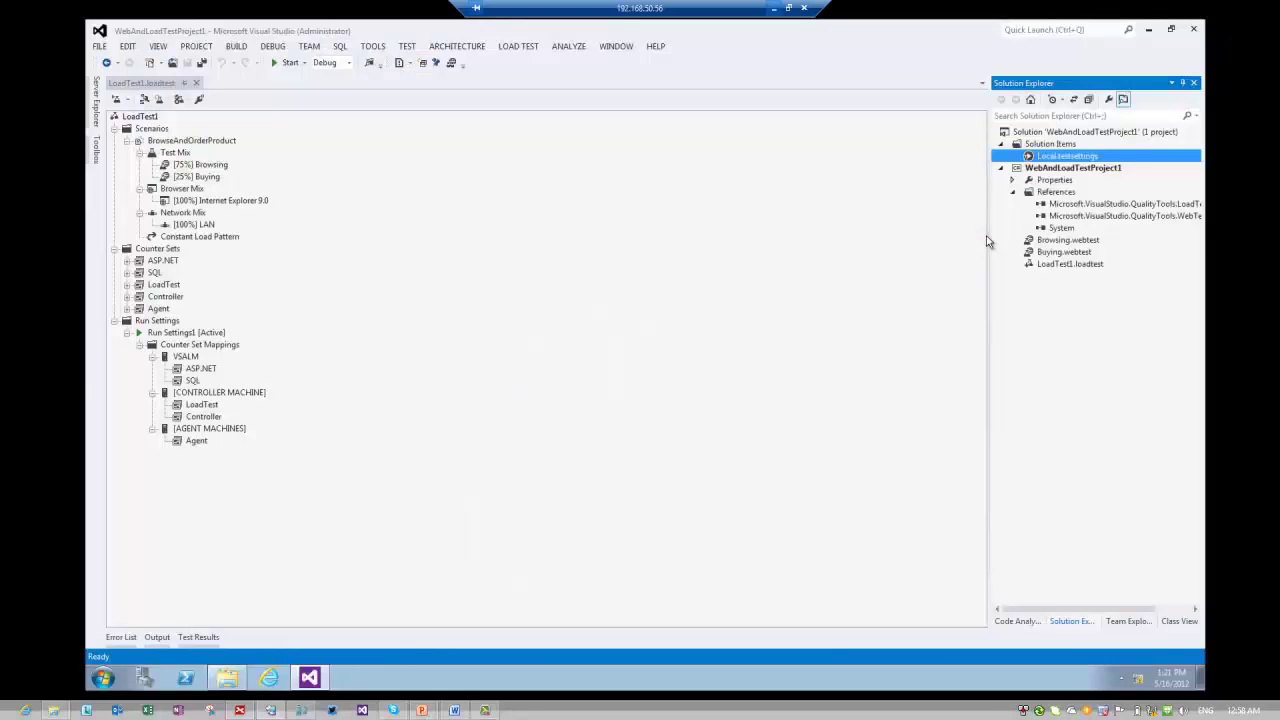
click(845, 224)
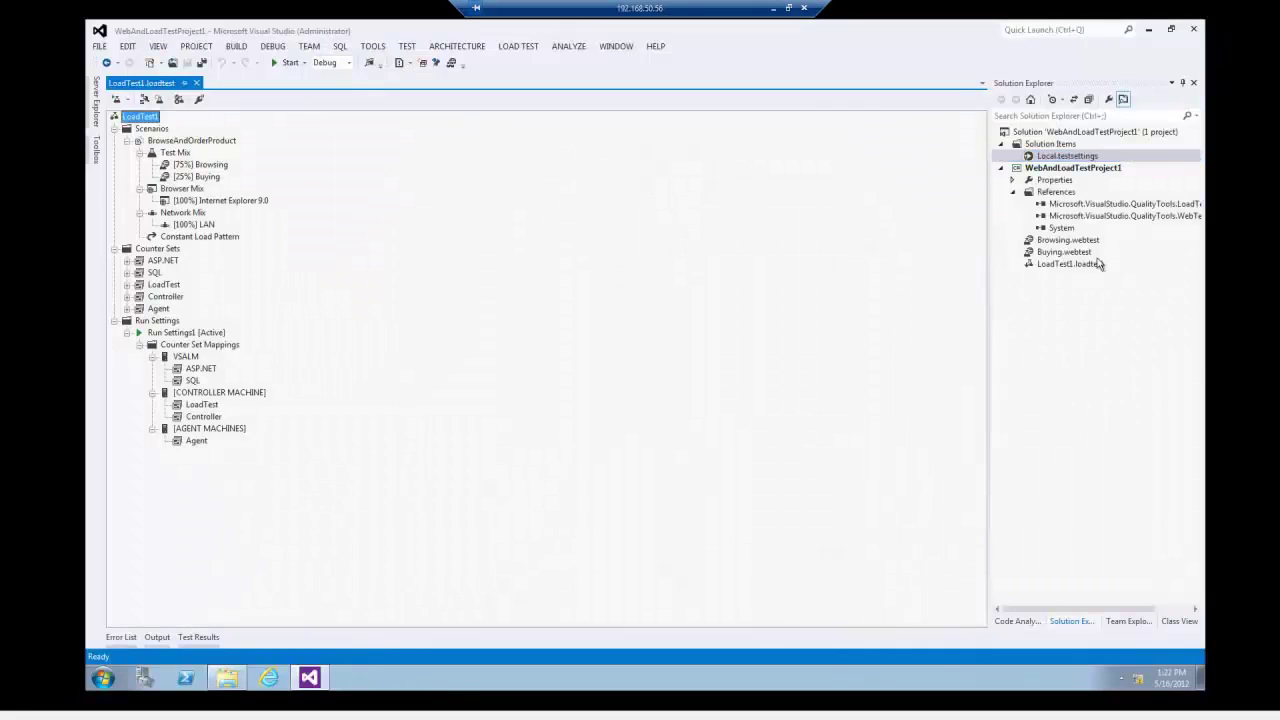
double_click(1068, 265)
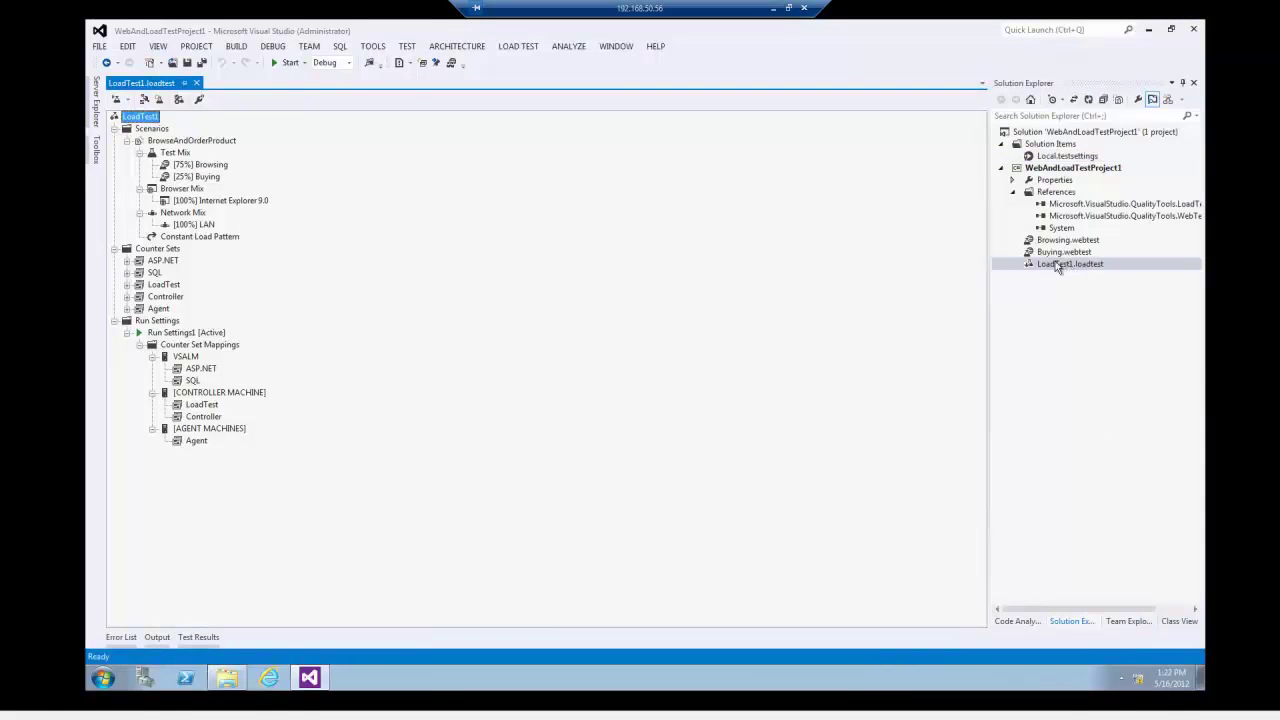
Open the load test results store connection for the local controller, with server VSALM and Windows Authentication.
click(199, 101)
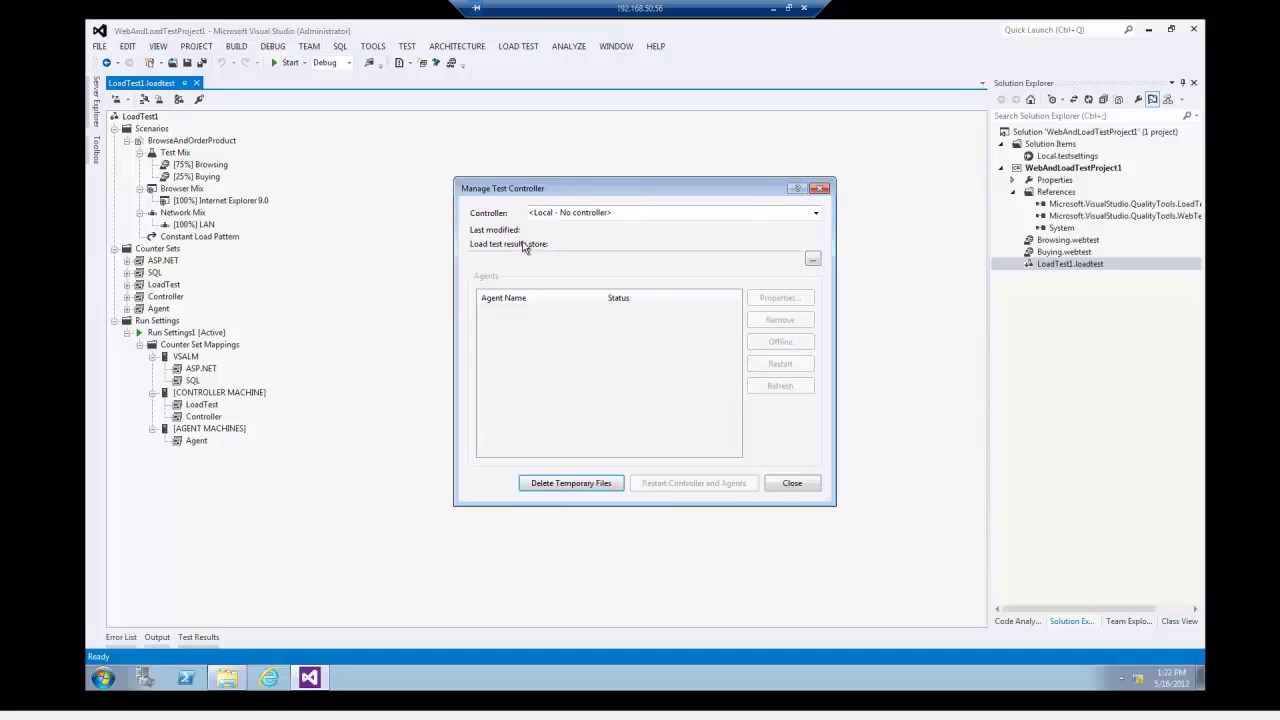
click(813, 262)
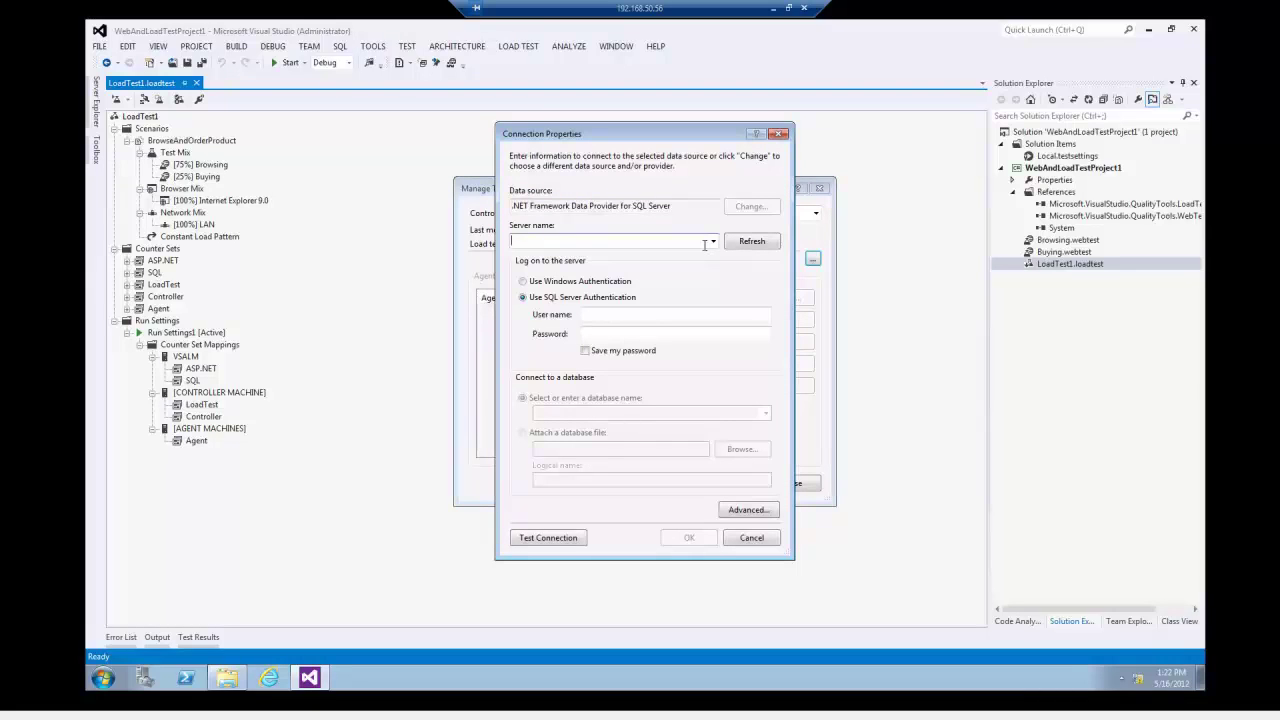
text(VSALM)
click(595, 286)
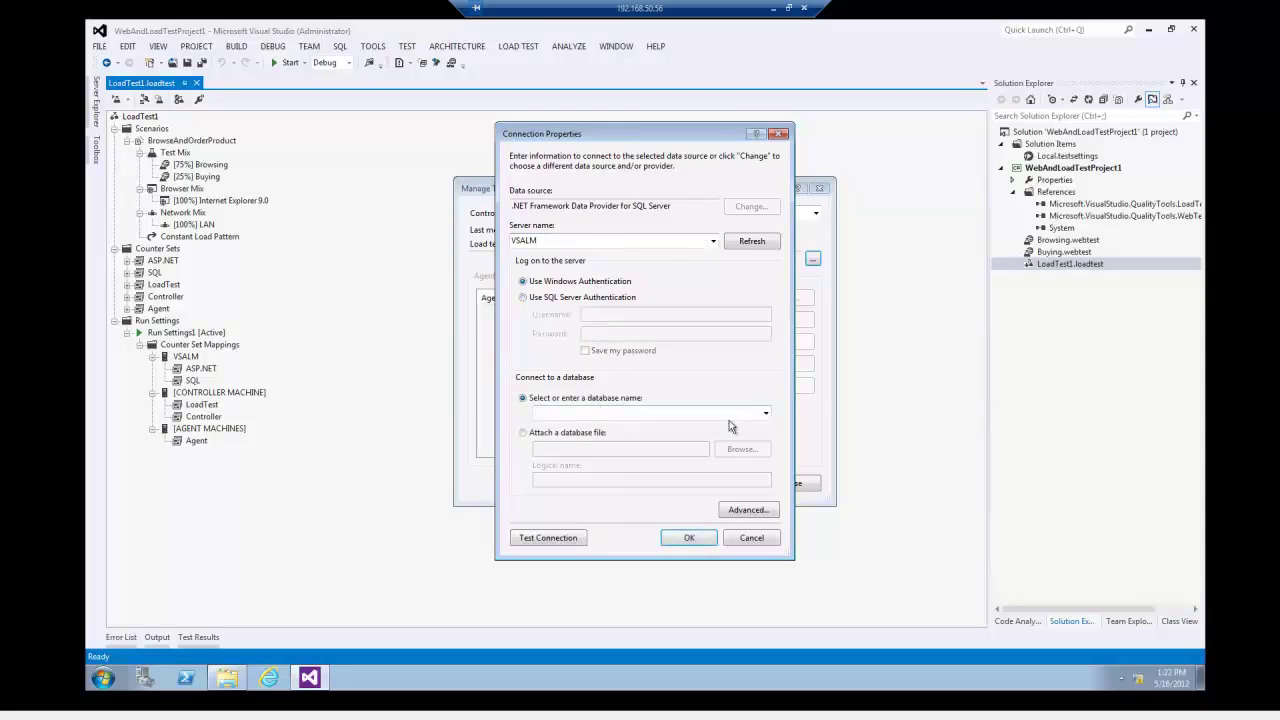
Choose the LoadTest2010 database, test the connection, and apply it as the load test results store.
click(762, 413)
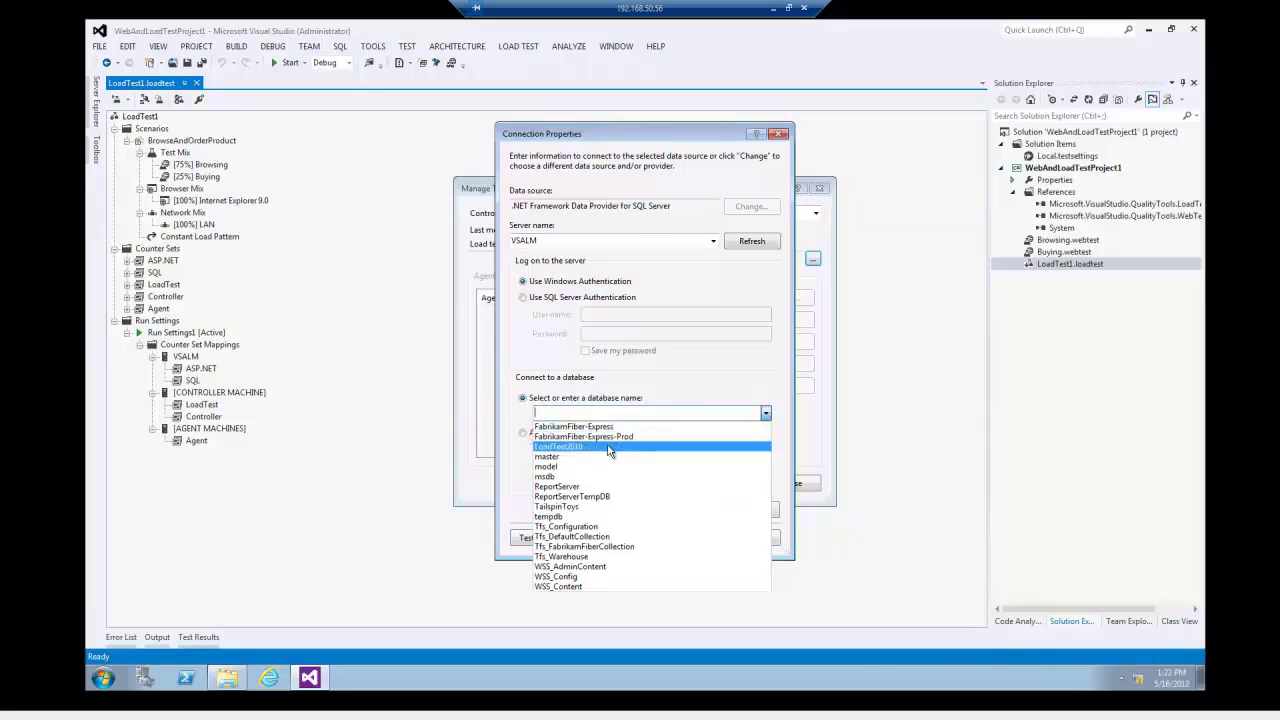
click(609, 447)
click(564, 537)
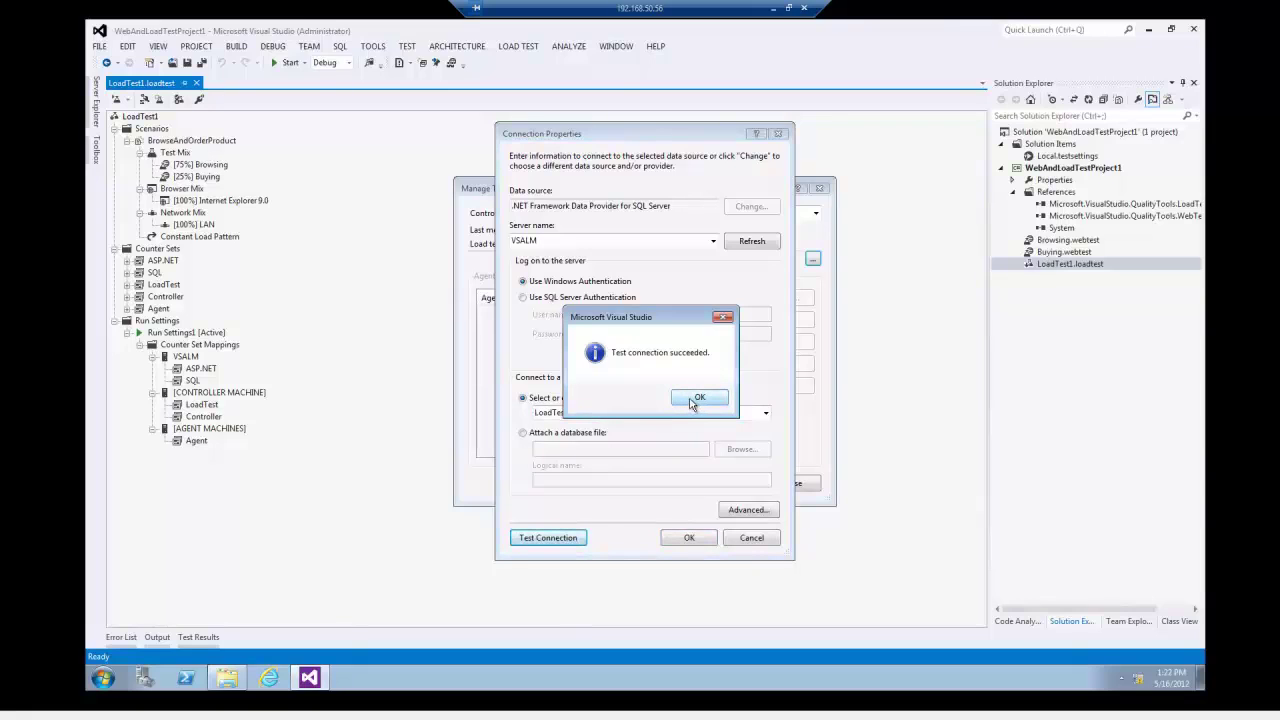
click(694, 399)
click(682, 536)
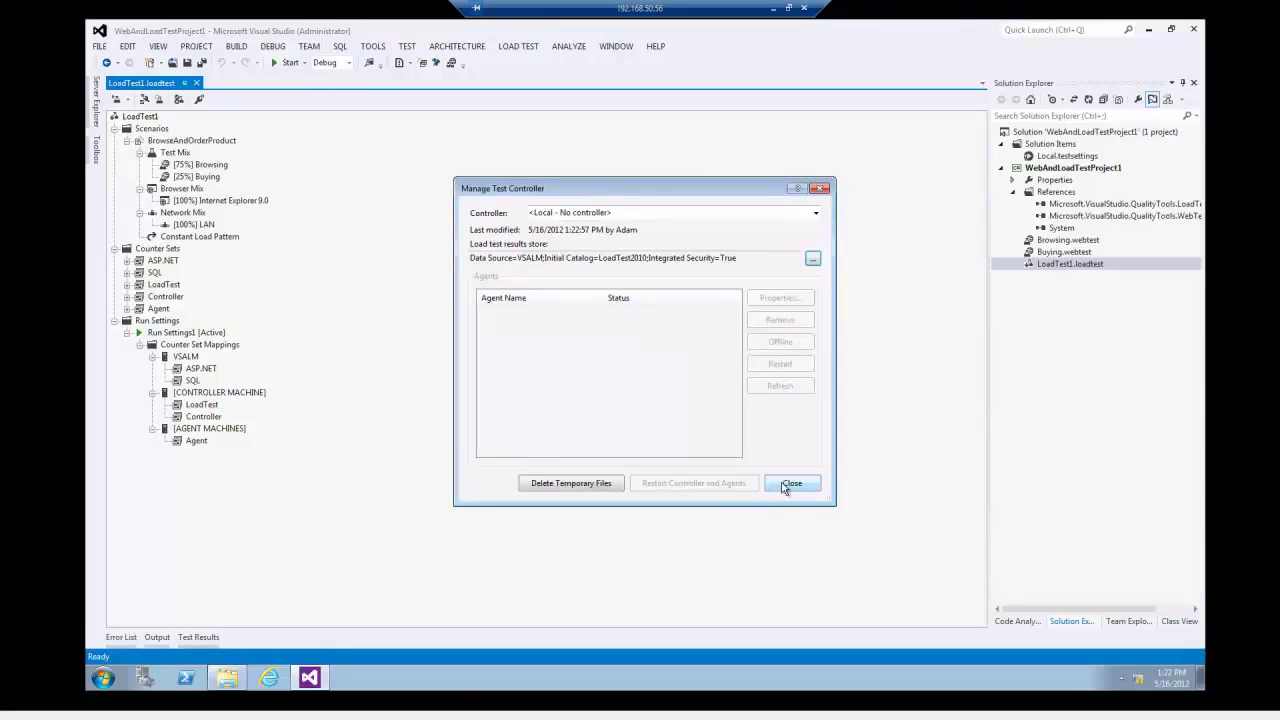
click(784, 487)
click(790, 484)
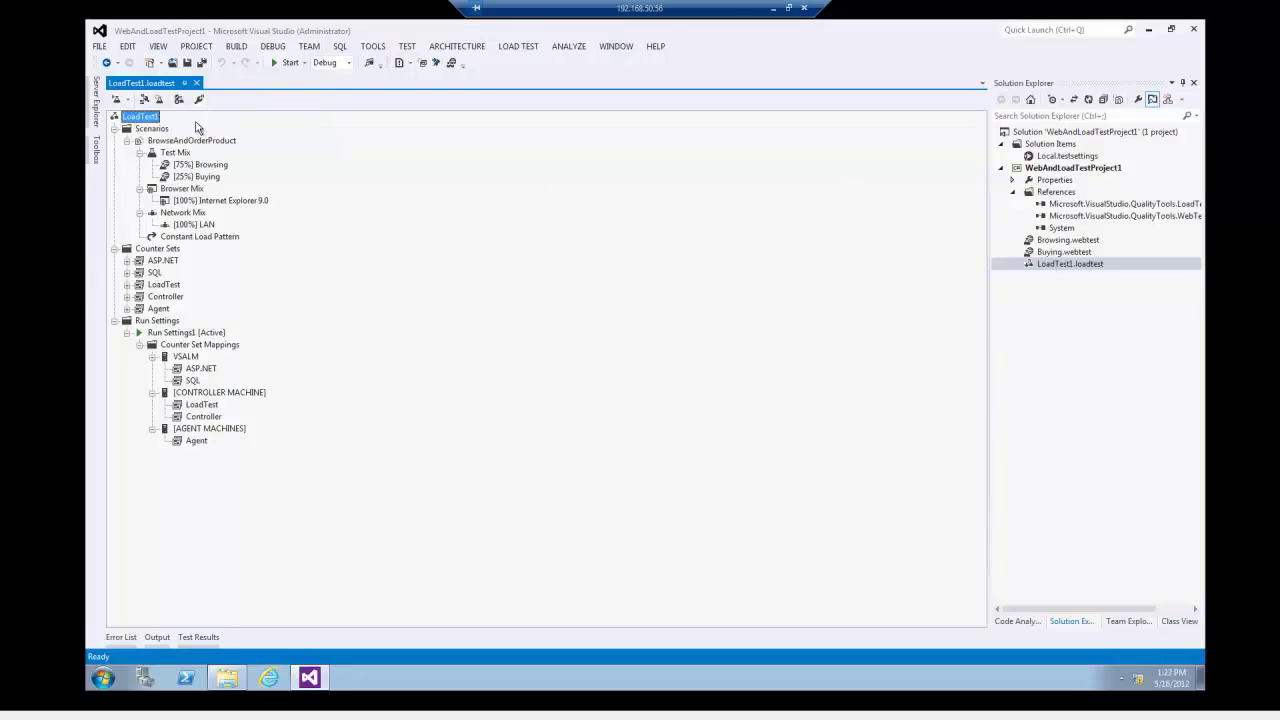
Run the load test and display its result graphs in two horizontal panels.
click(117, 101)
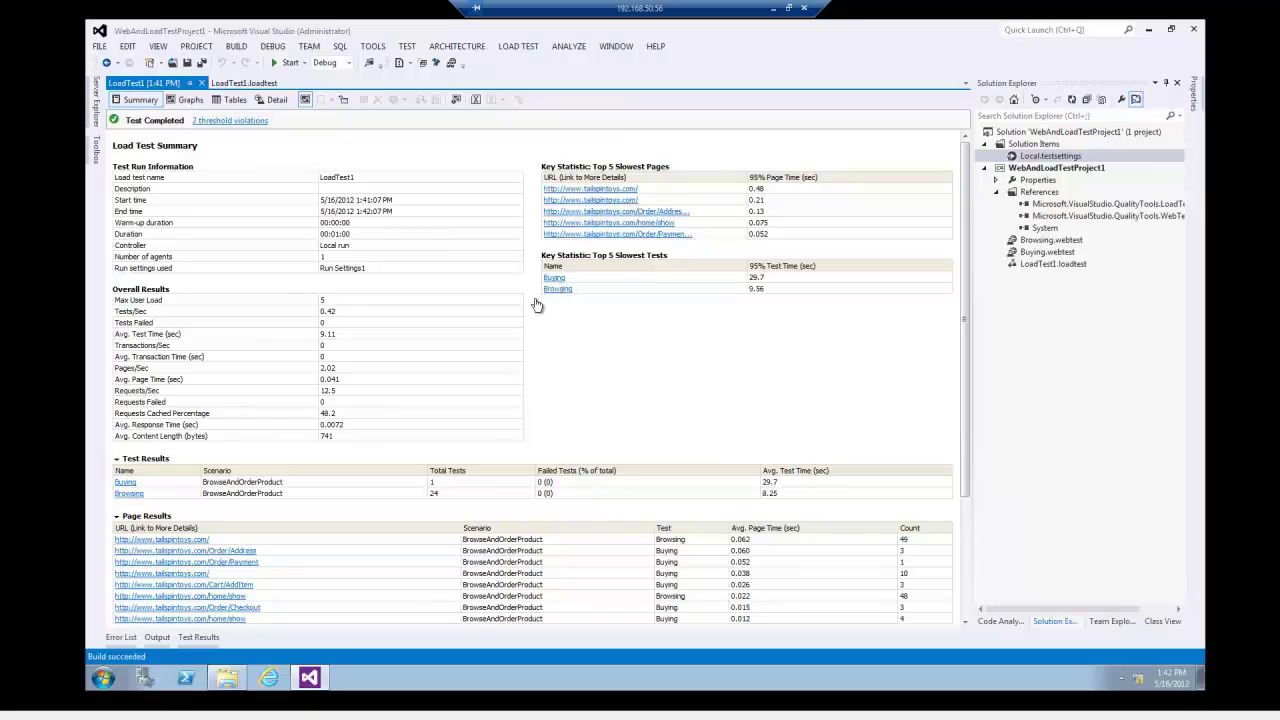
click(188, 100)
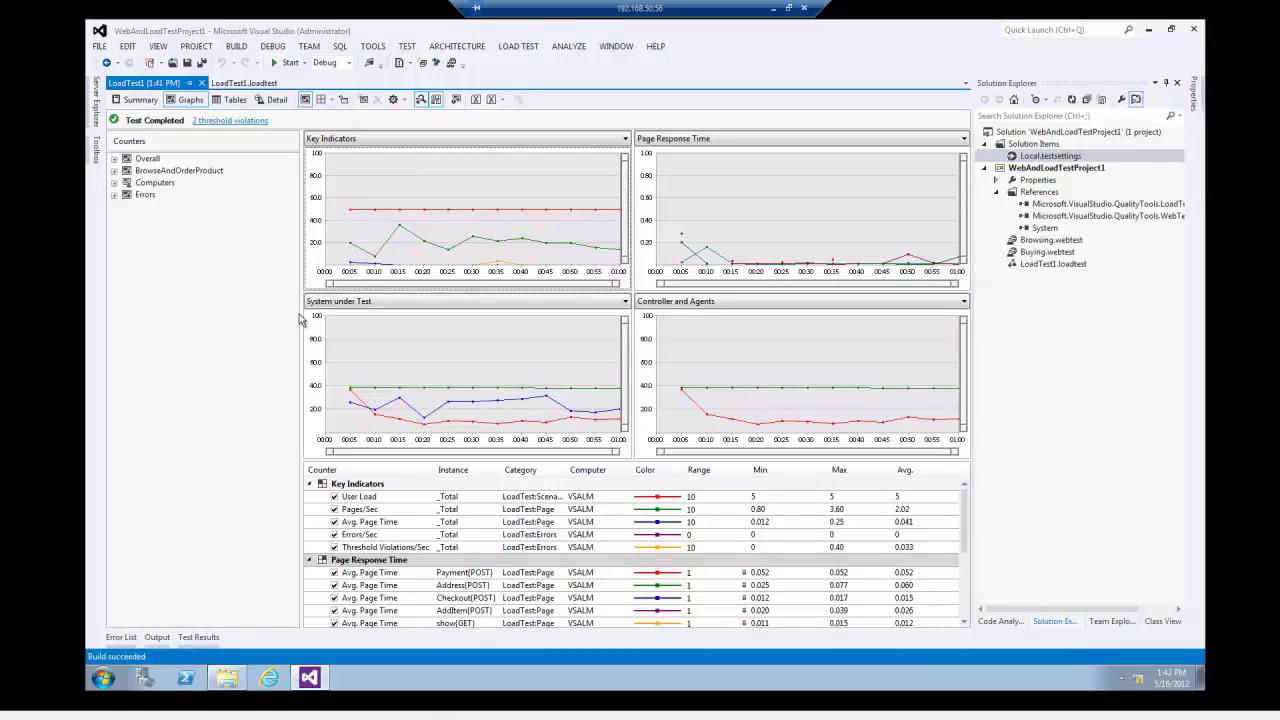
click(331, 100)
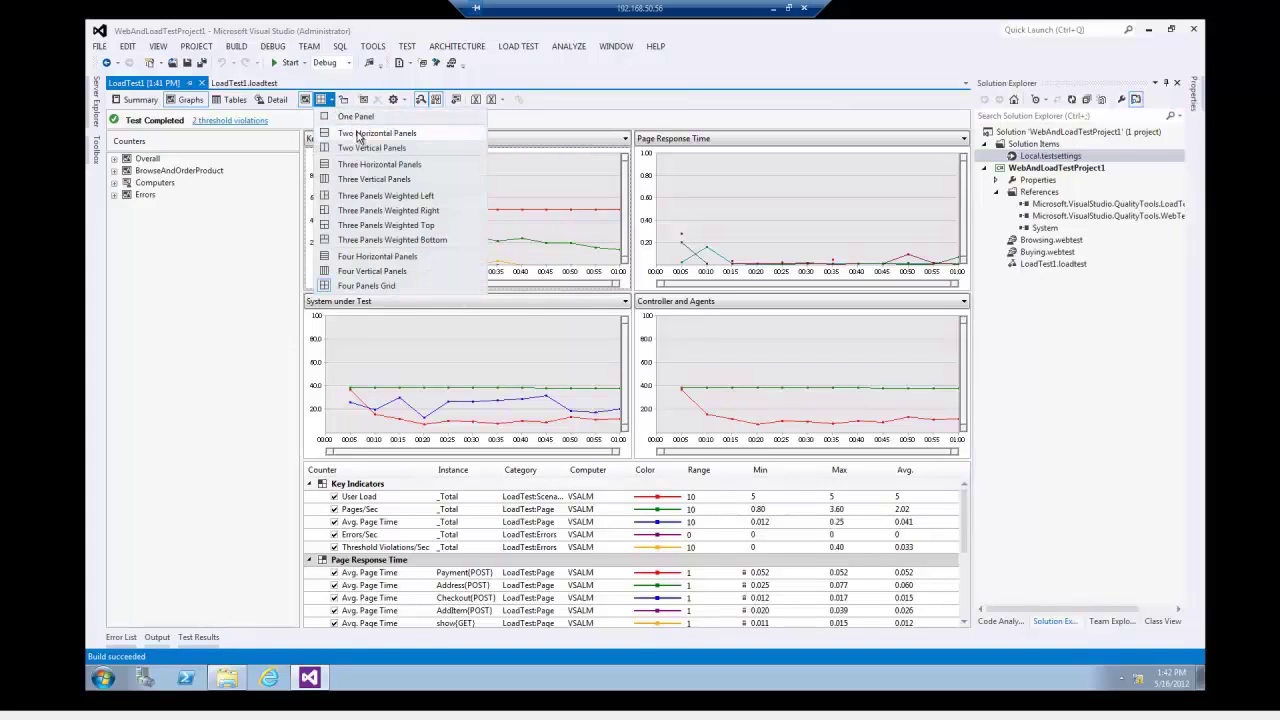
click(358, 136)
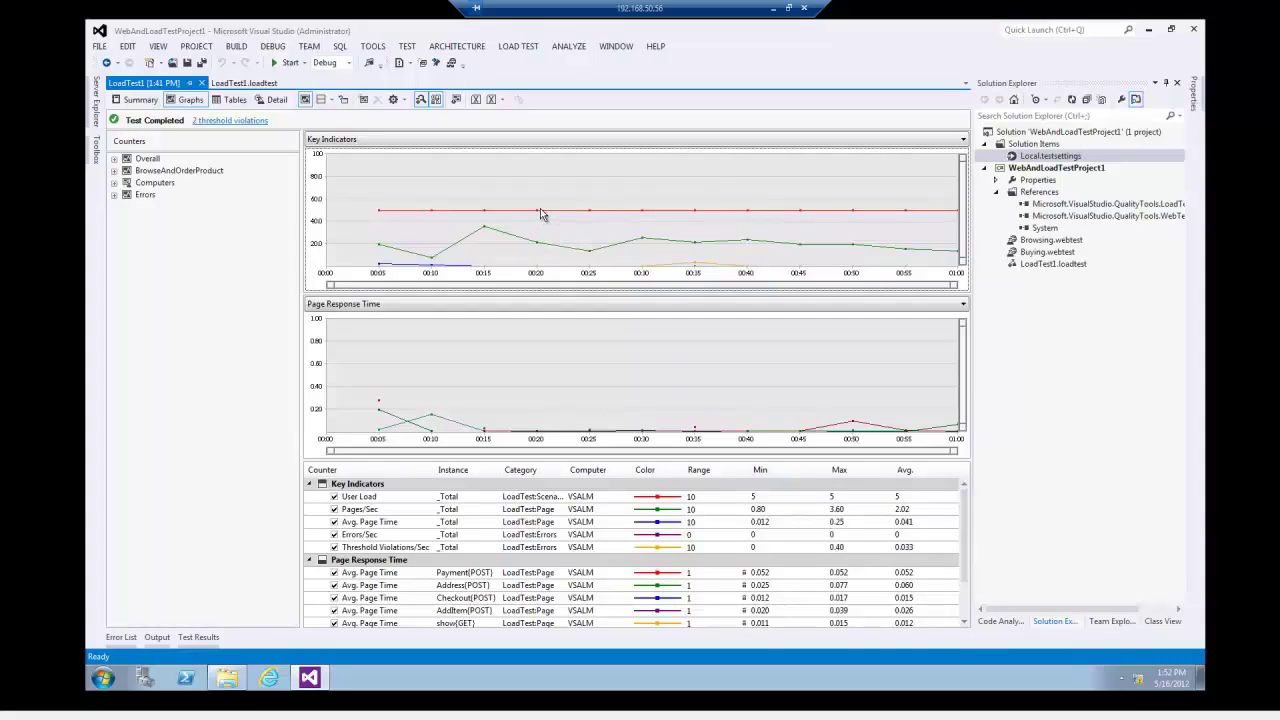
Highlight the User Load and Pages/Sec counters in turn in the Key Indicators graph.
click(539, 211)
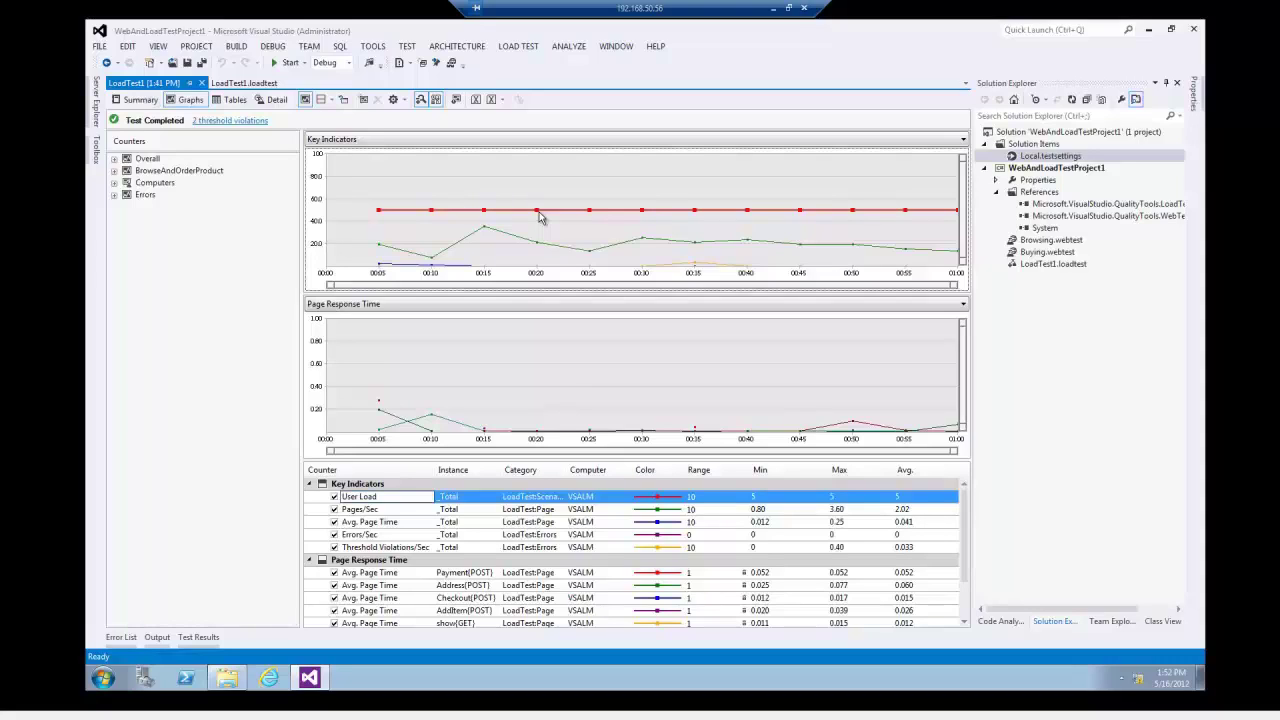
click(421, 512)
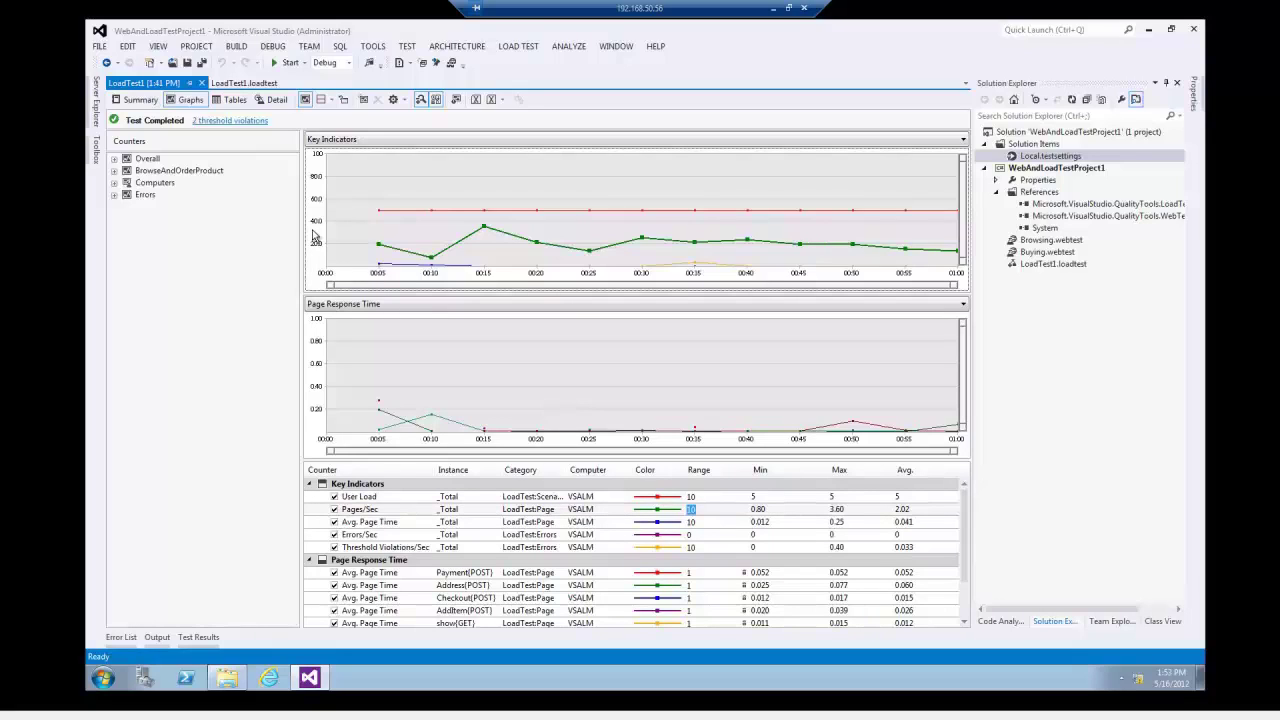
Add a new custom graph named Data to the load test results.
click(366, 103)
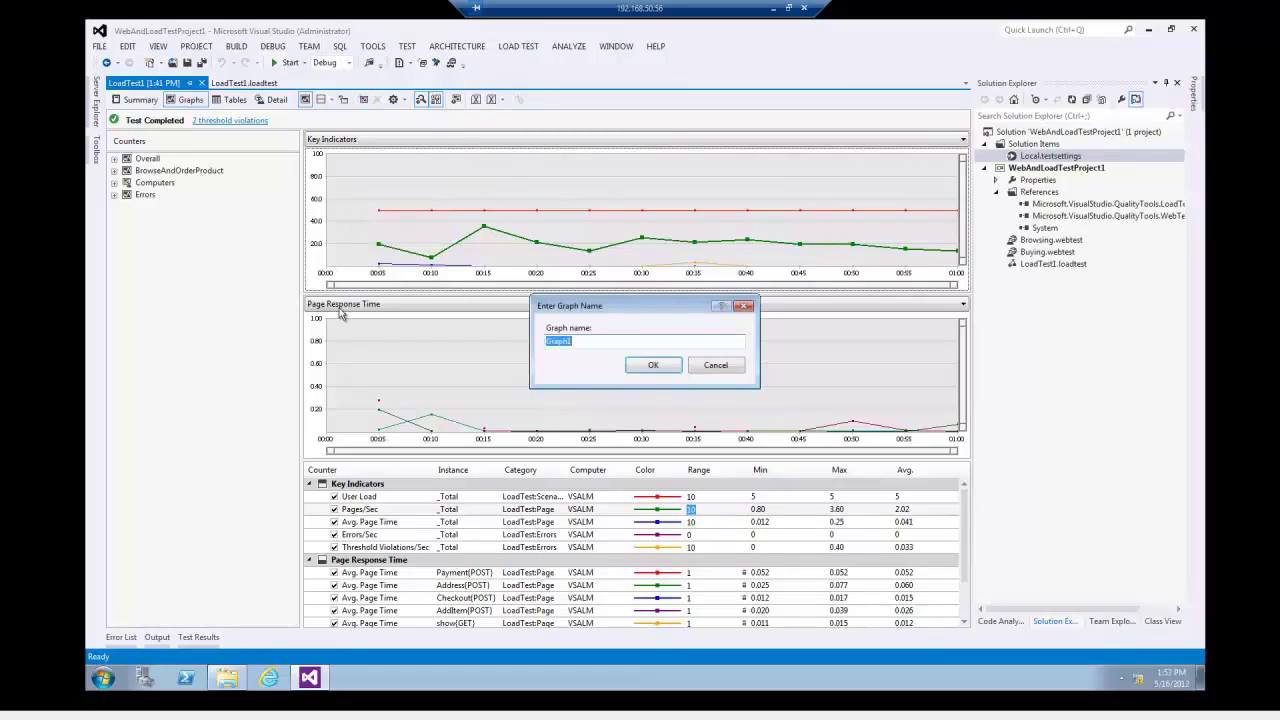
text(Data)
key(Return)
Examine the counters available under Overall in the Page, Request, Scenario, Test and Transaction categories.
click(114, 159)
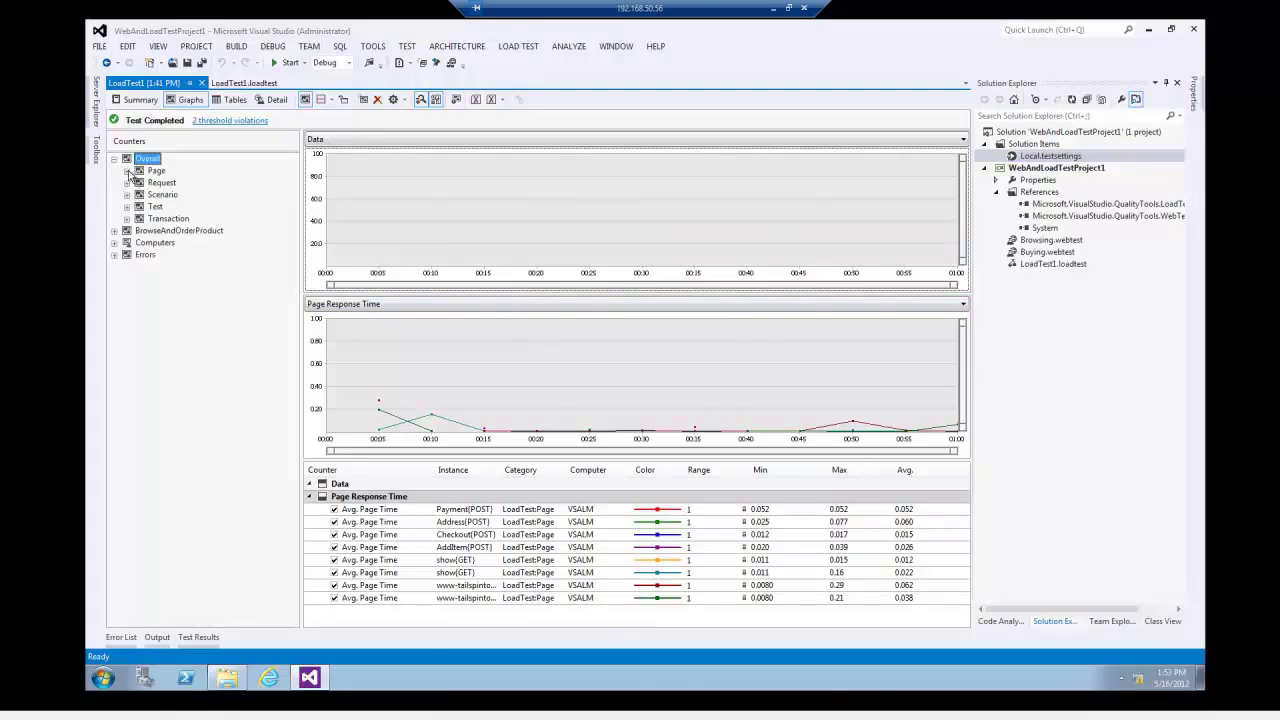
click(127, 171)
click(127, 171)
click(127, 183)
click(127, 183)
click(127, 195)
click(127, 195)
click(127, 207)
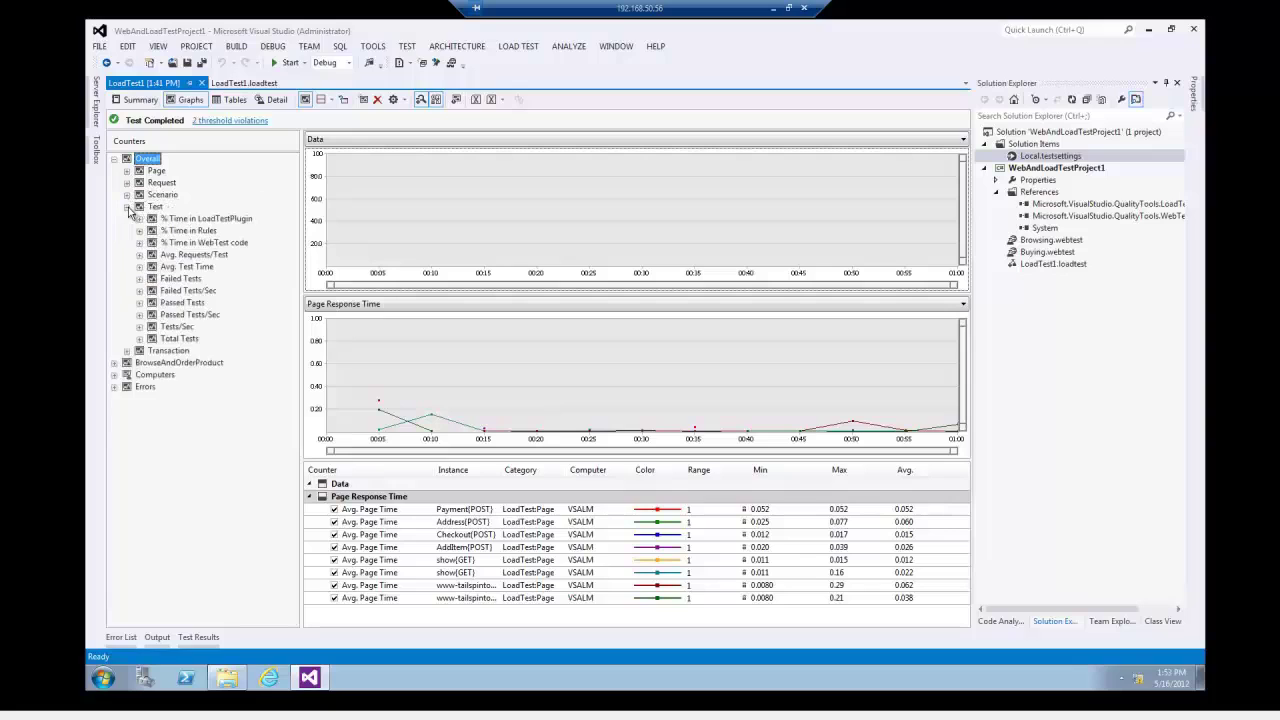
click(127, 207)
click(127, 219)
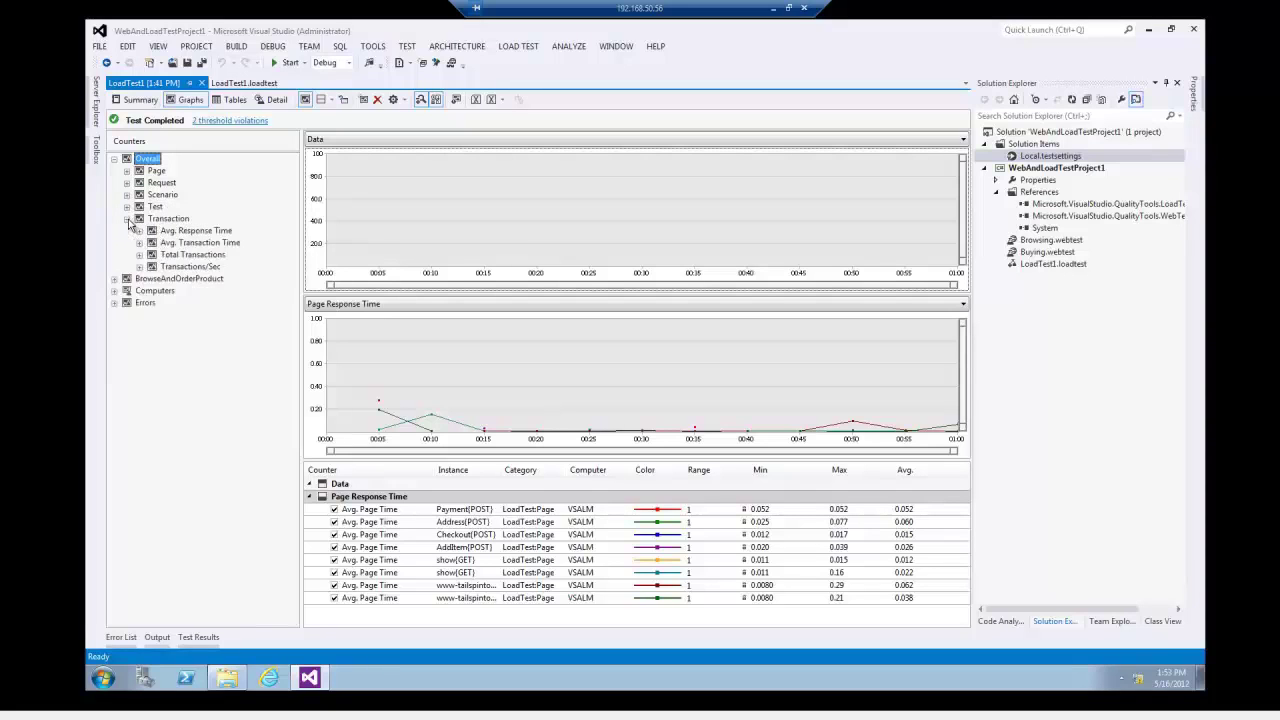
click(127, 219)
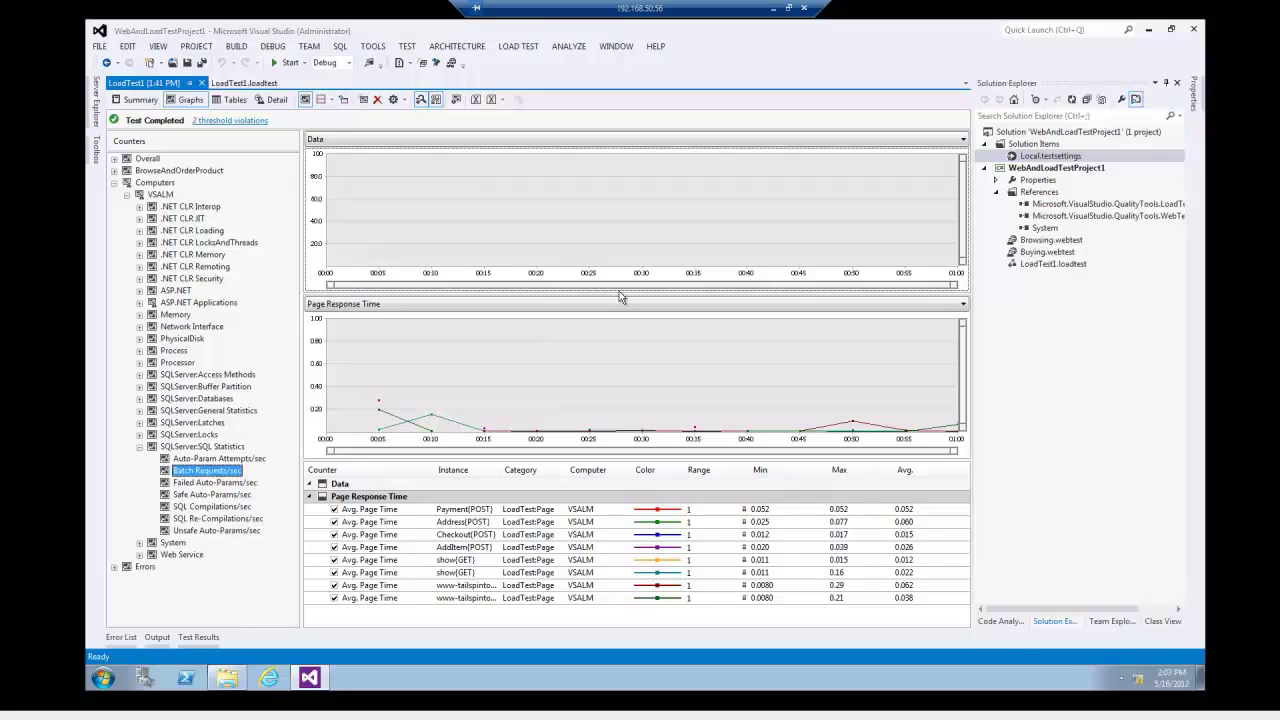
Run LoadTest1 again, accepting deletion of older results, and show Key Indicators instead of Data in the upper graph.
click(249, 84)
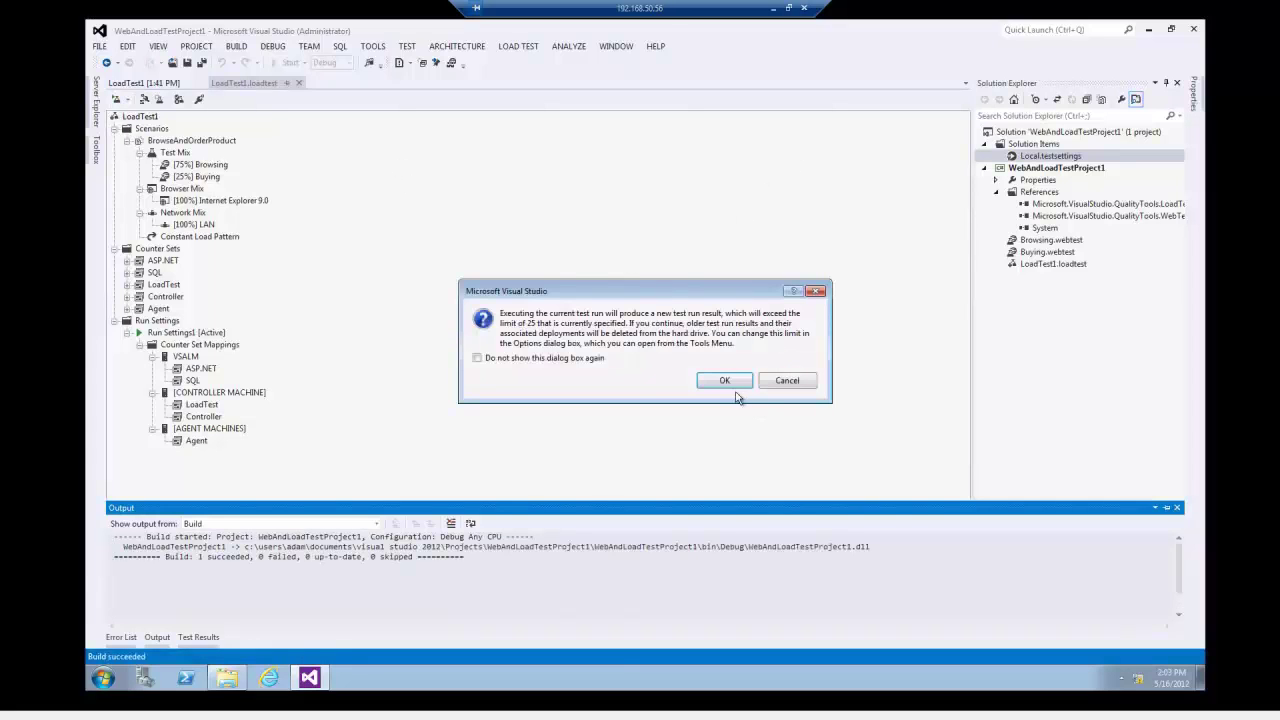
click(726, 380)
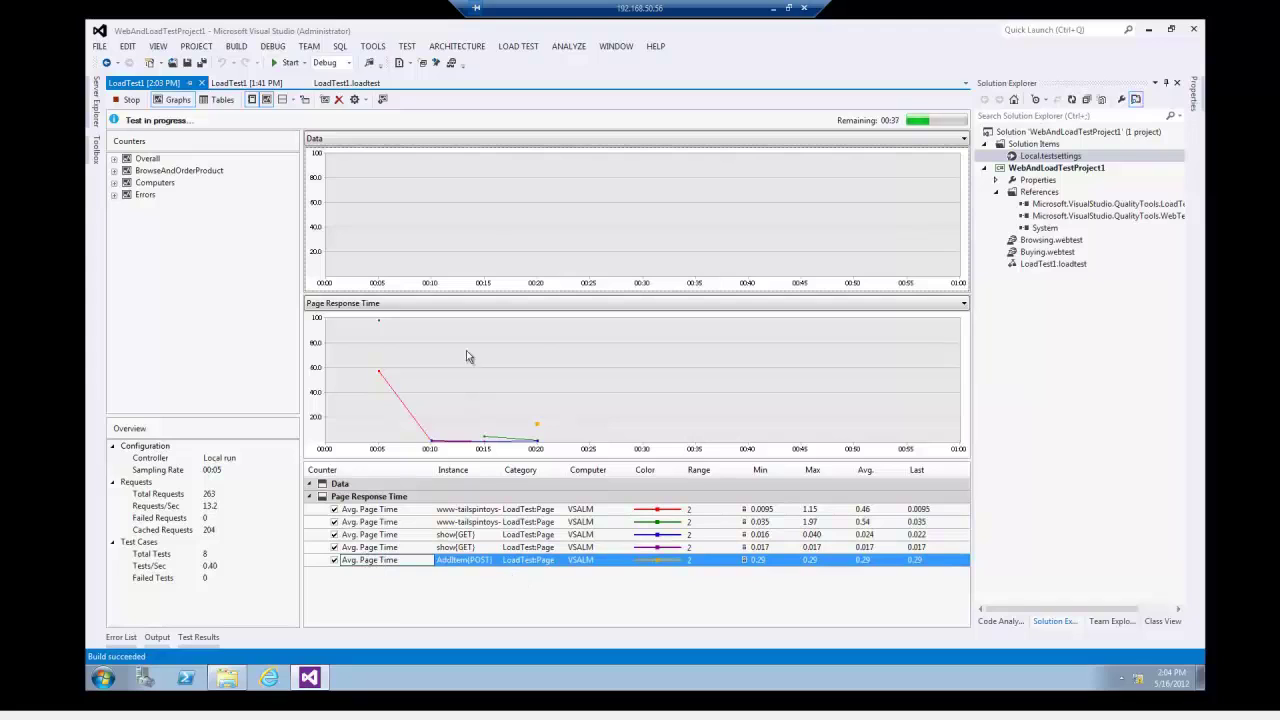
click(453, 138)
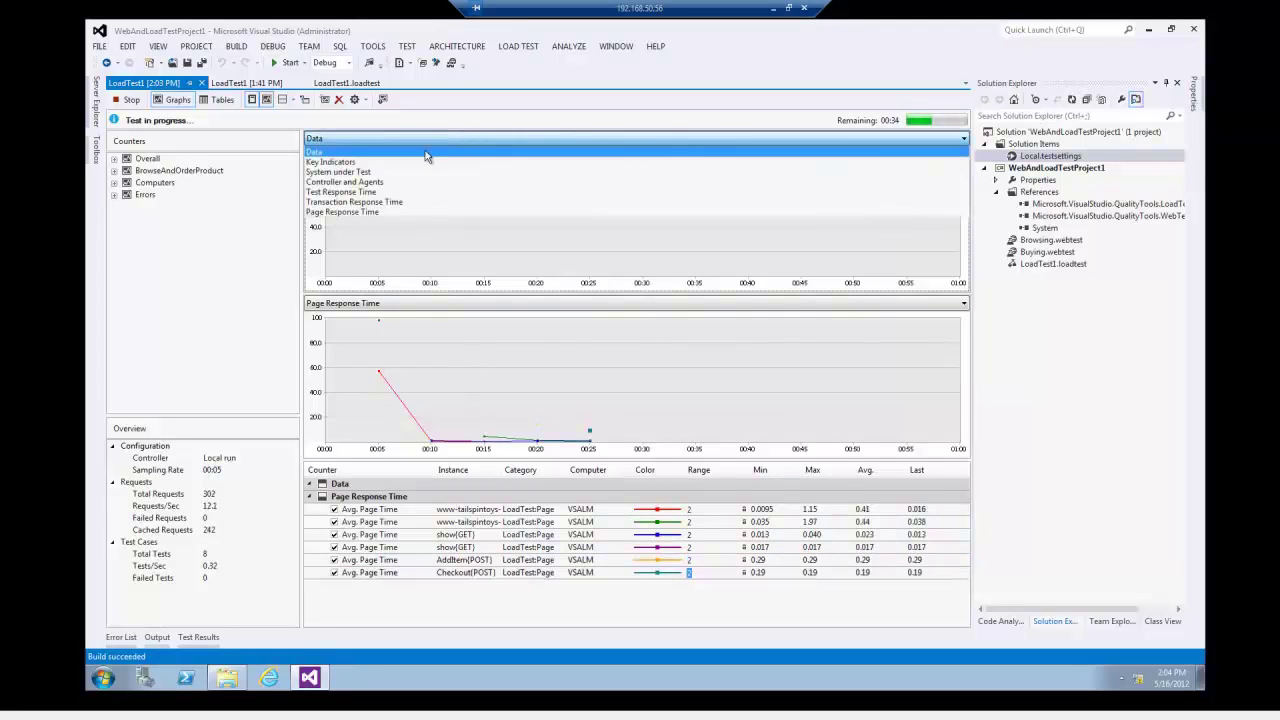
click(418, 162)
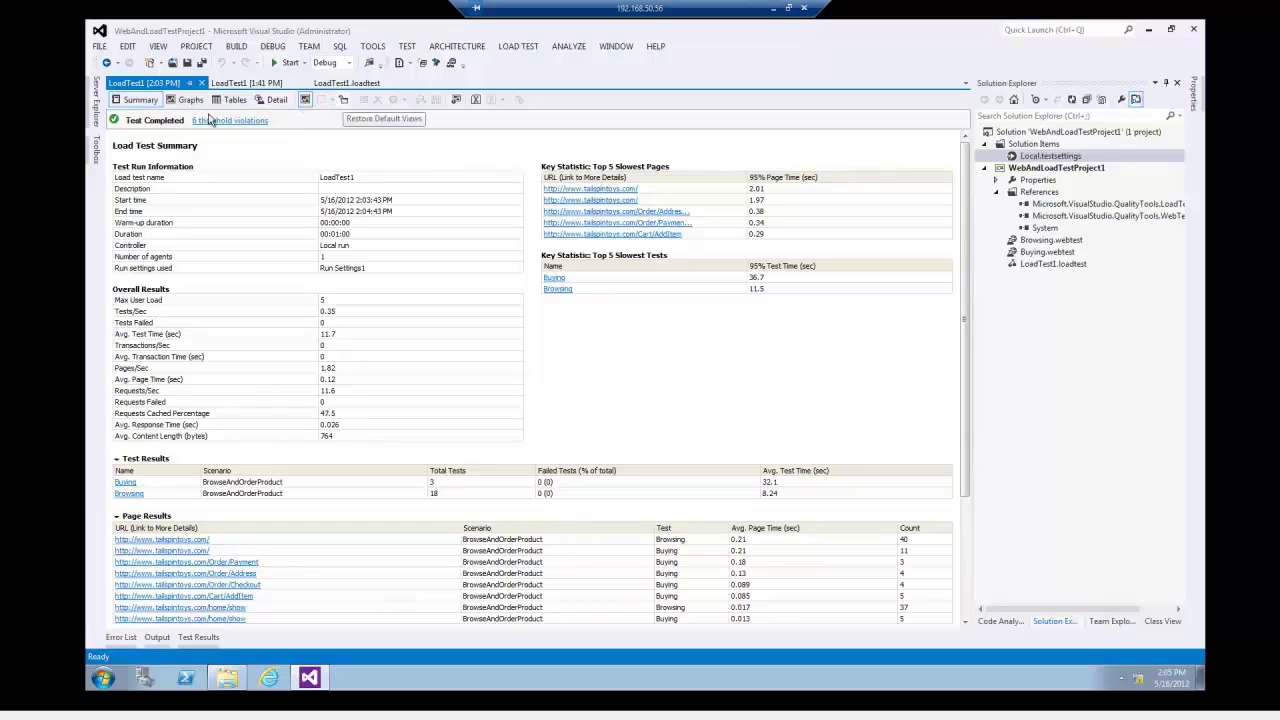
Switch to the Word lab document, read the Excel report instructions, and return to the remote Visual Studio session.
click(772, 8)
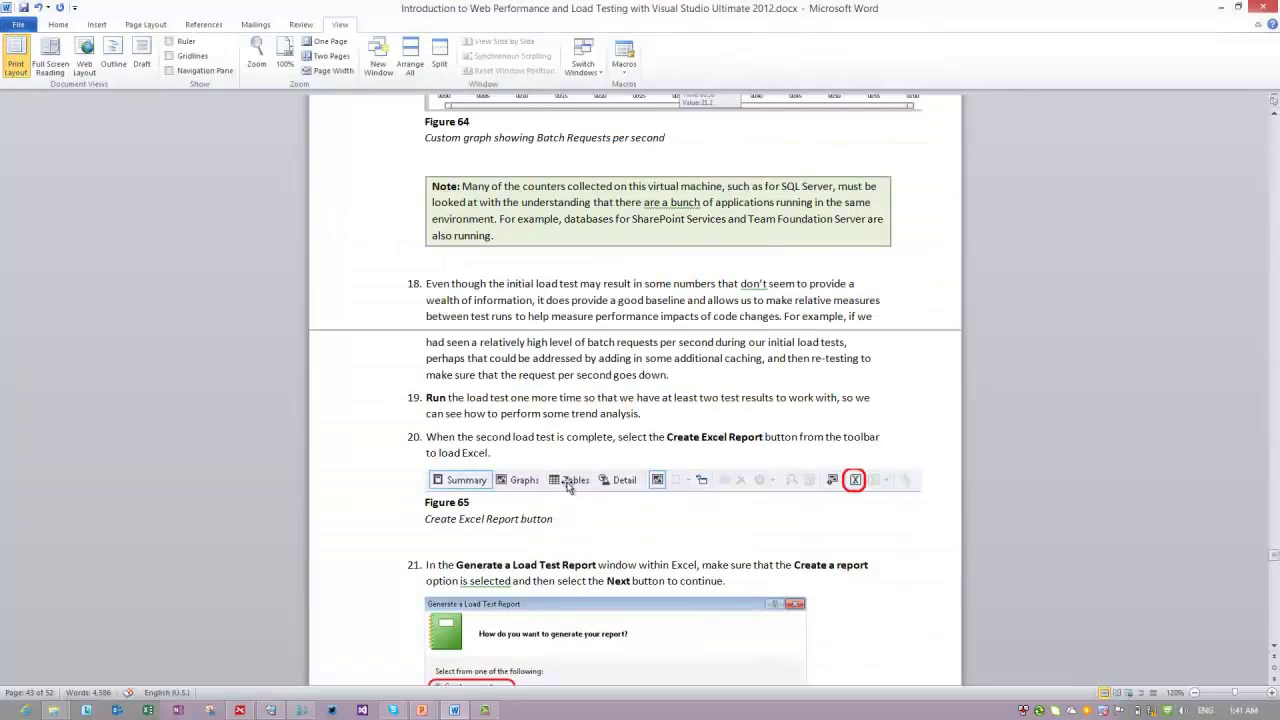
scroll(570, 455, down, 4)
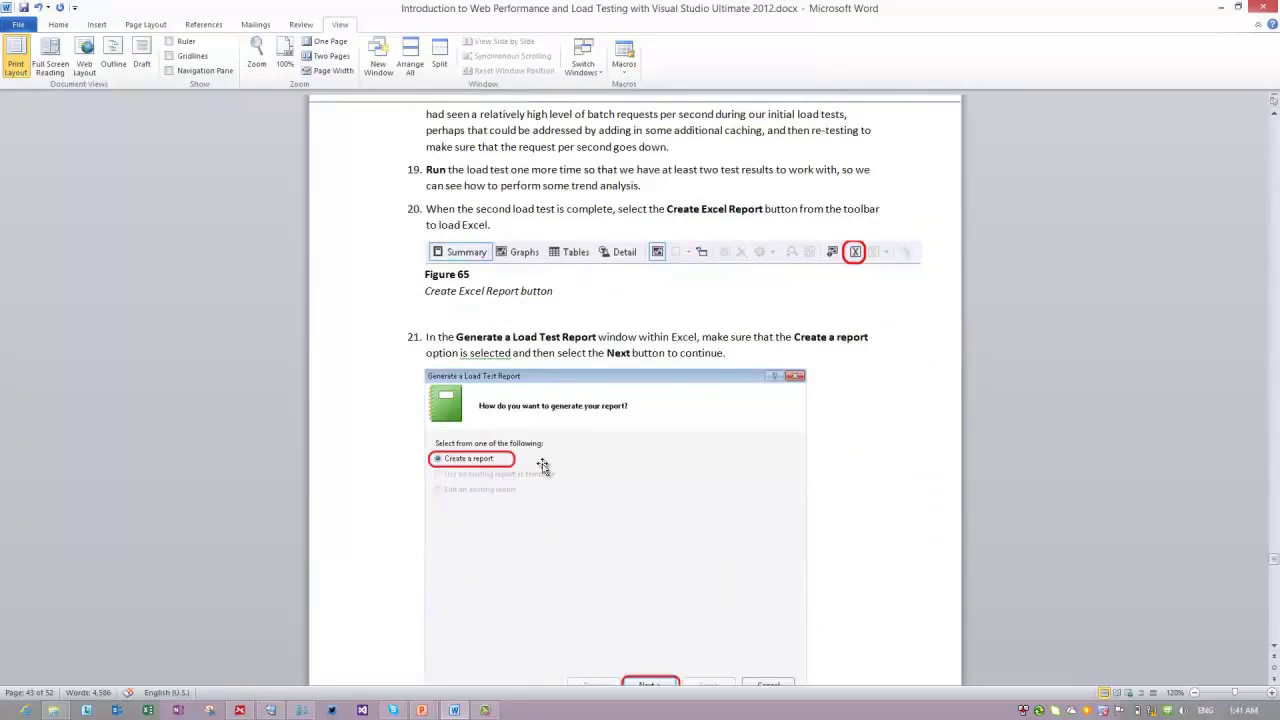
click(490, 710)
click(1121, 190)
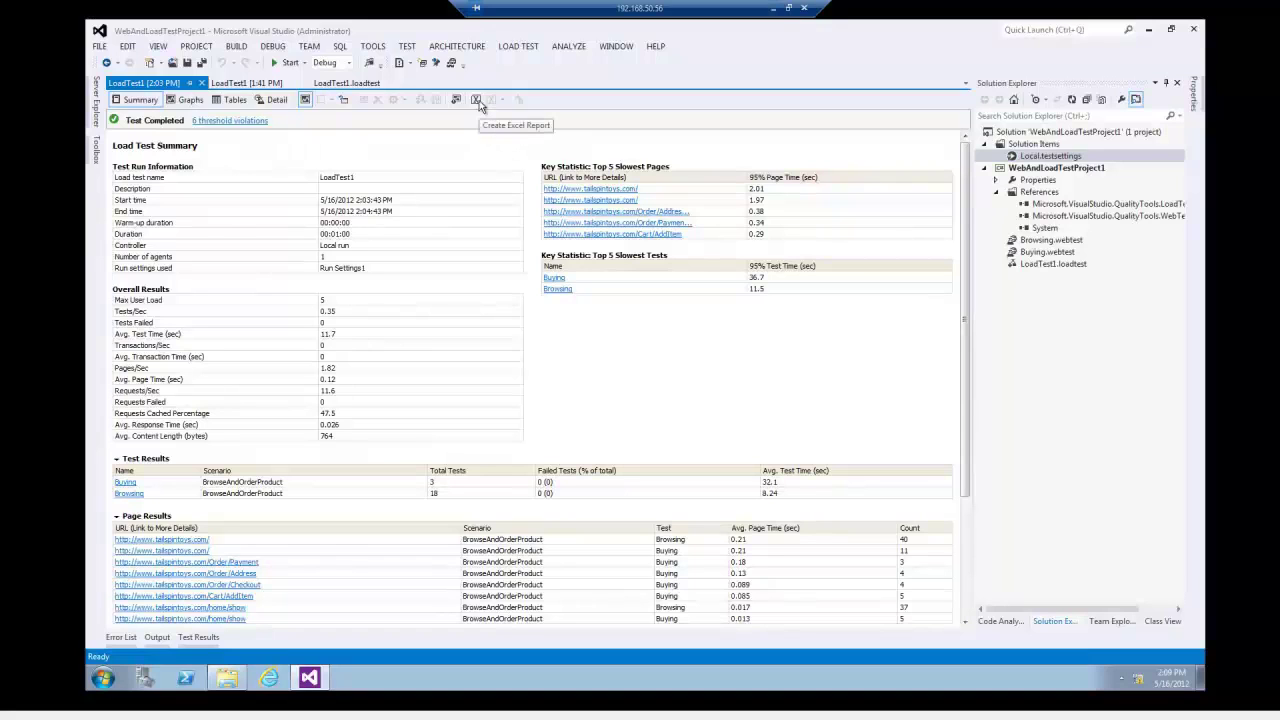
Create an Excel report from the load test results as a new Trend report named TrendReport for LoadTest1.
click(477, 100)
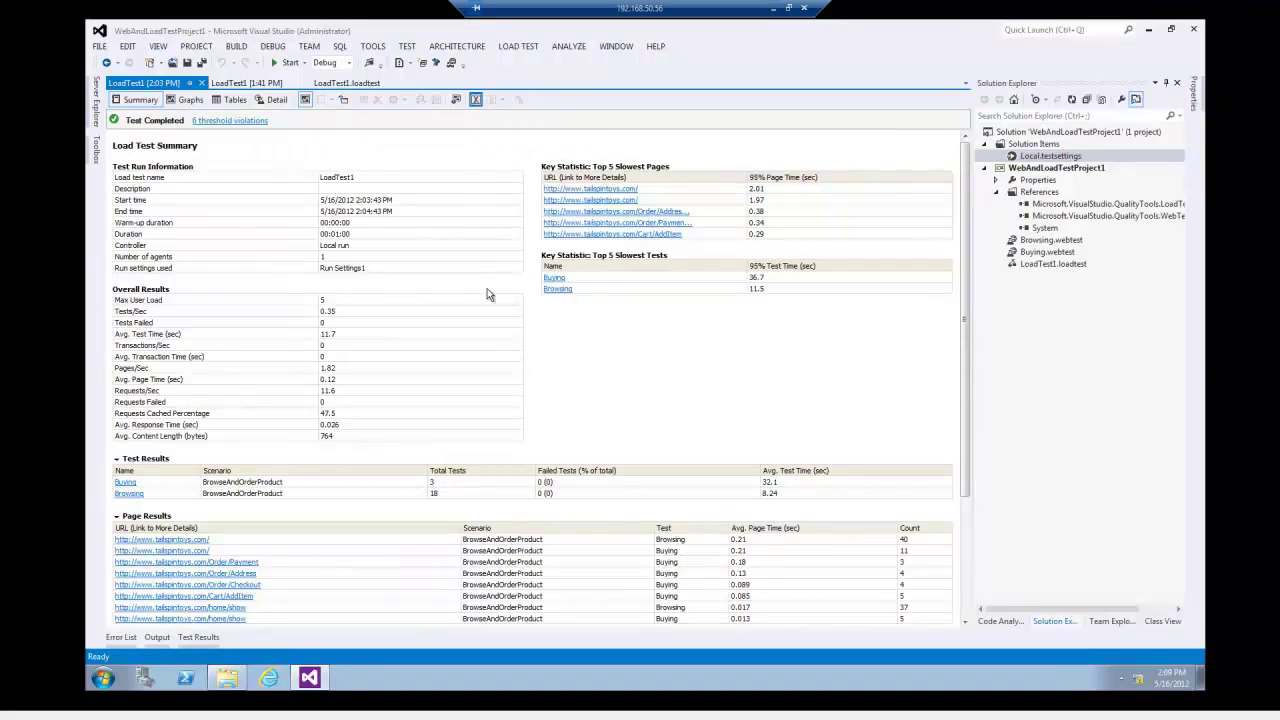
click(365, 681)
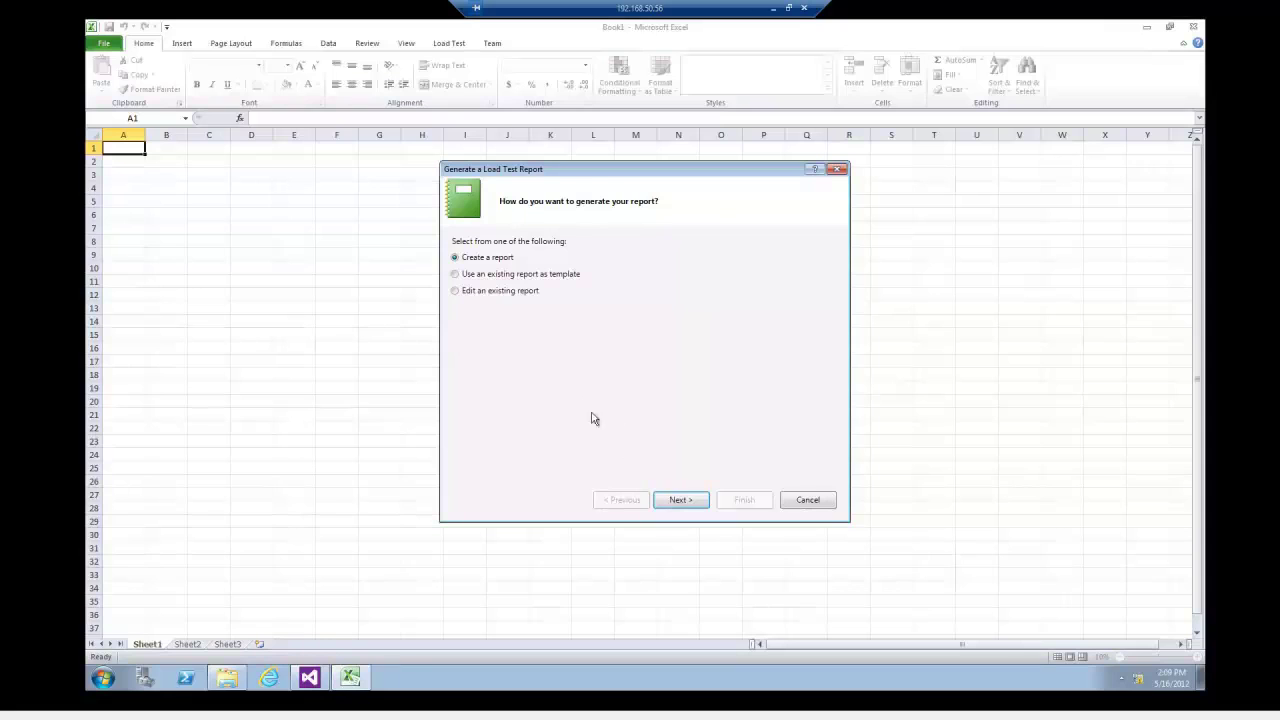
click(689, 510)
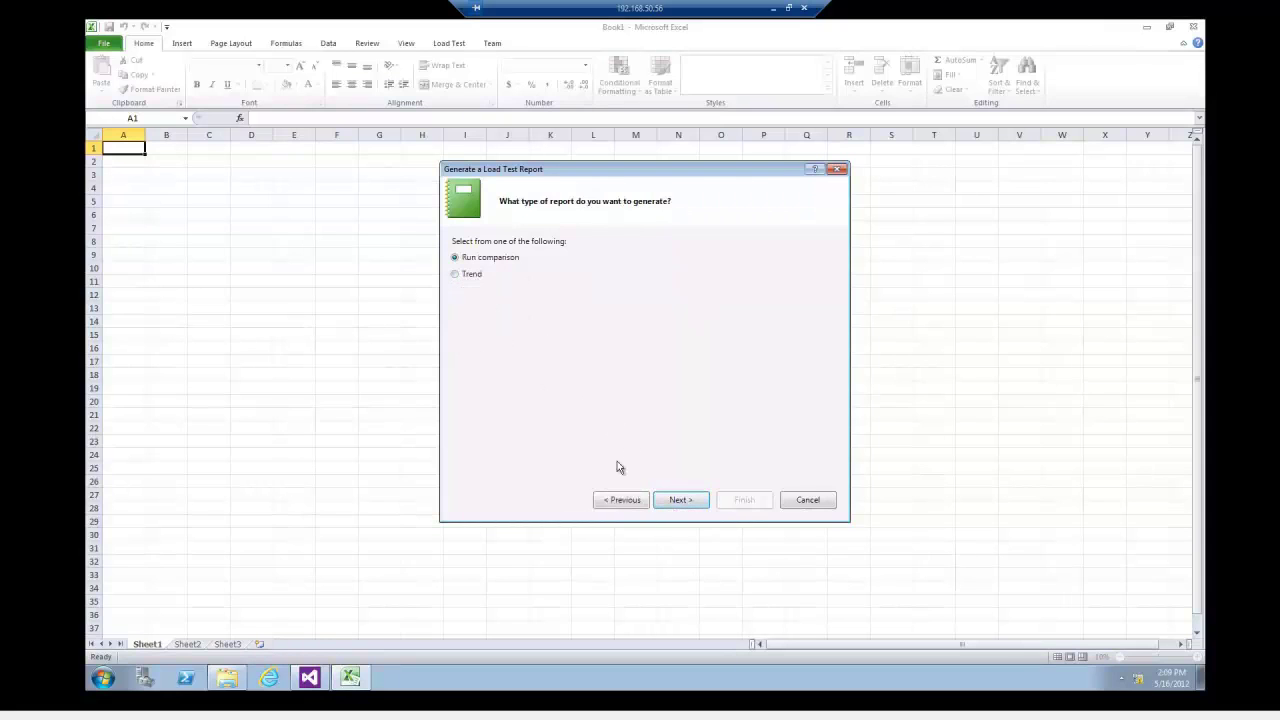
click(455, 274)
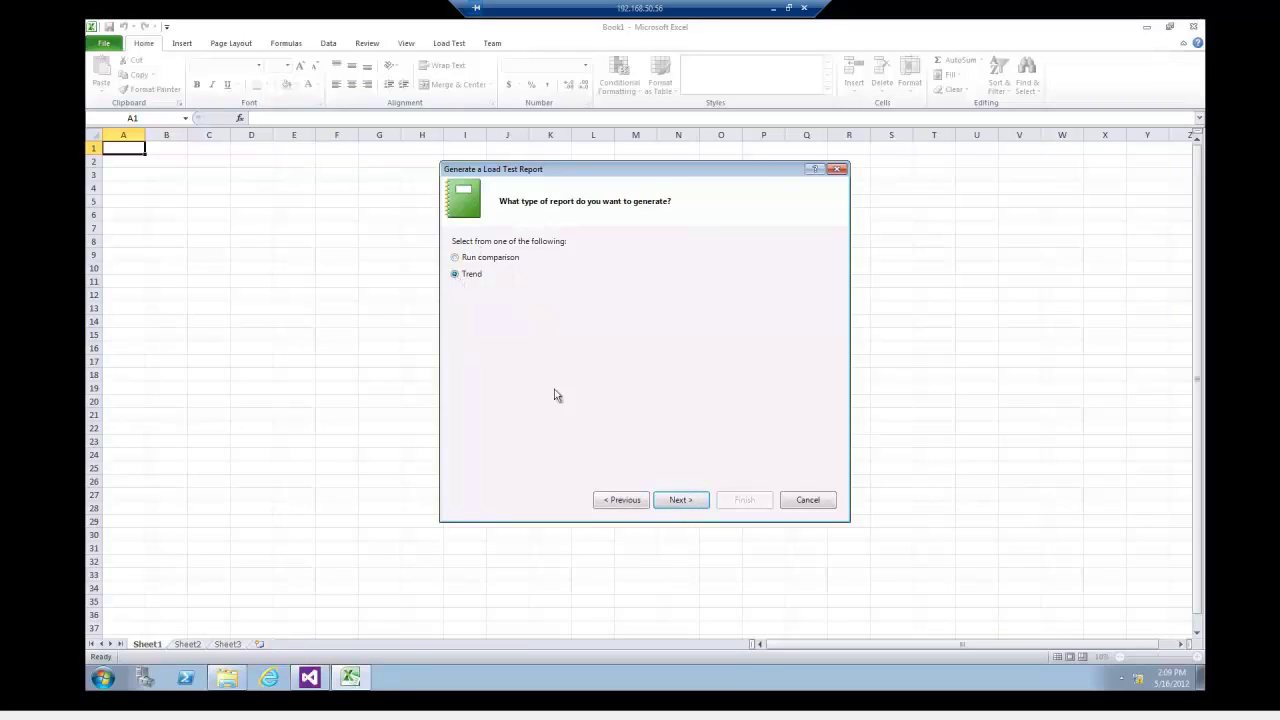
click(673, 496)
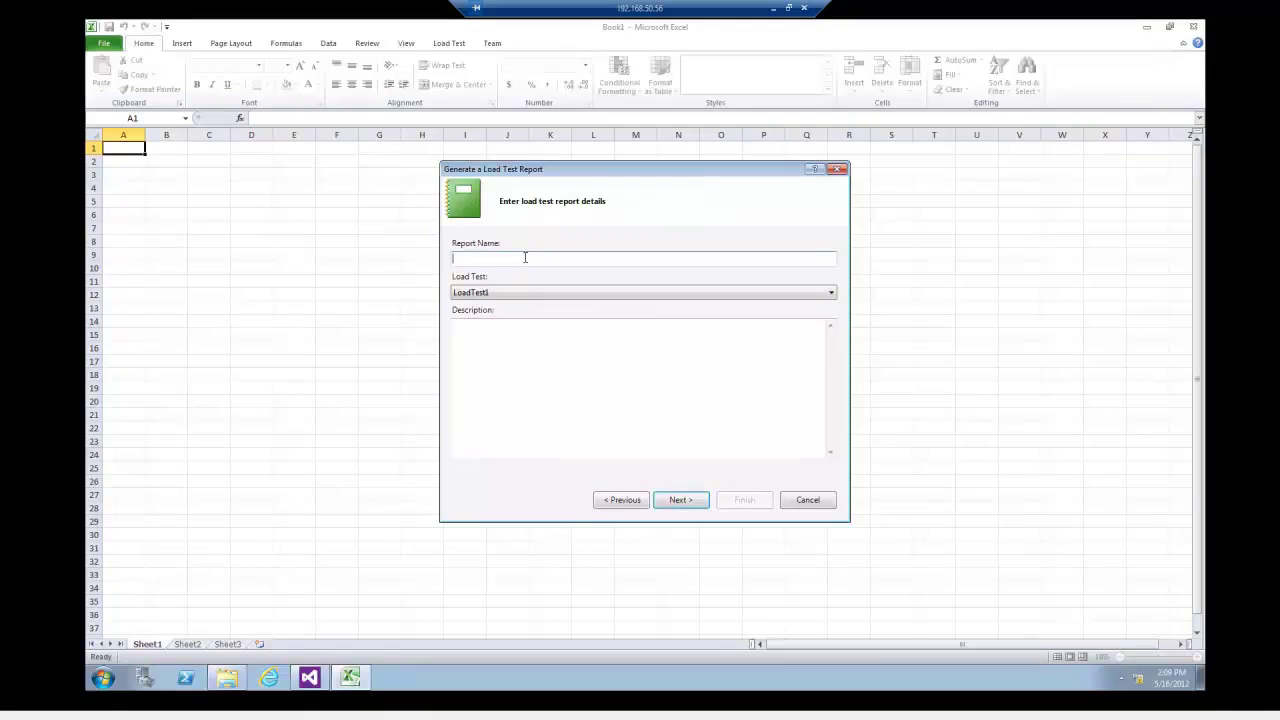
text(TrendReport)
click(678, 500)
Limit the report to the 5/16/2012 2:03 and 1:41 runs, leaving out all older runs.
click(459, 288)
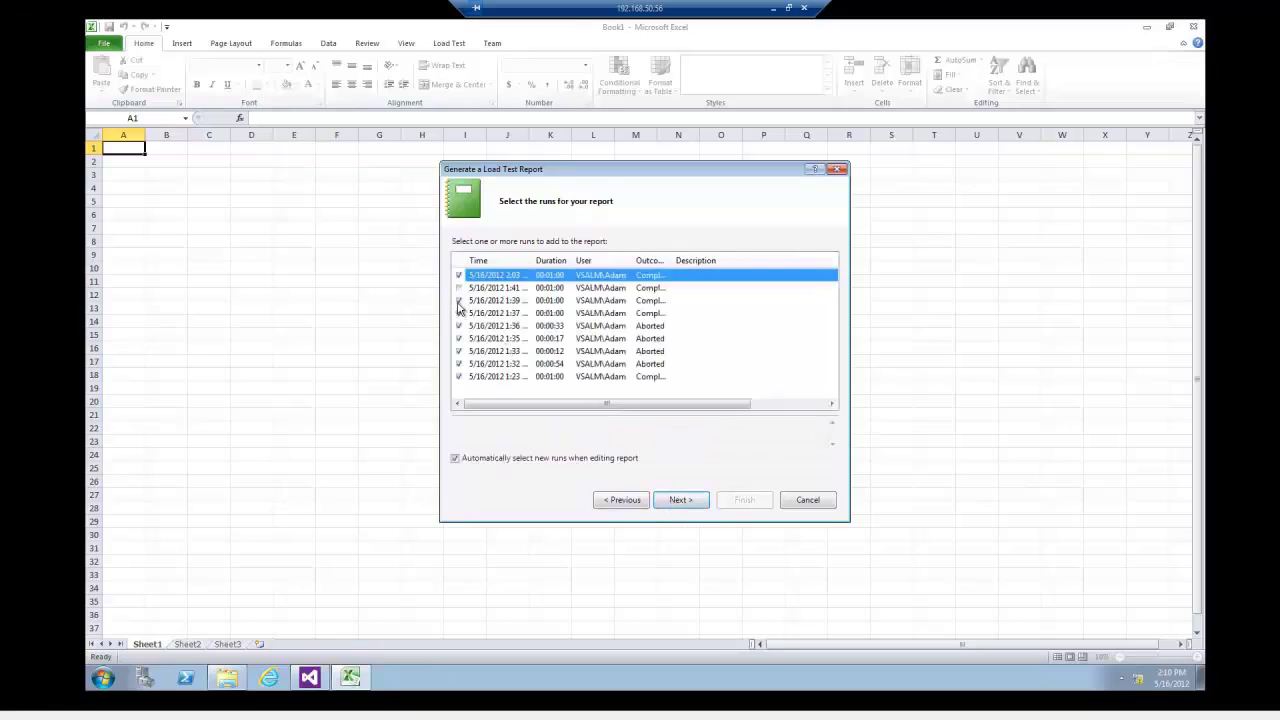
click(459, 300)
click(459, 313)
click(459, 325)
click(459, 338)
click(459, 351)
click(459, 363)
click(459, 376)
click(690, 503)
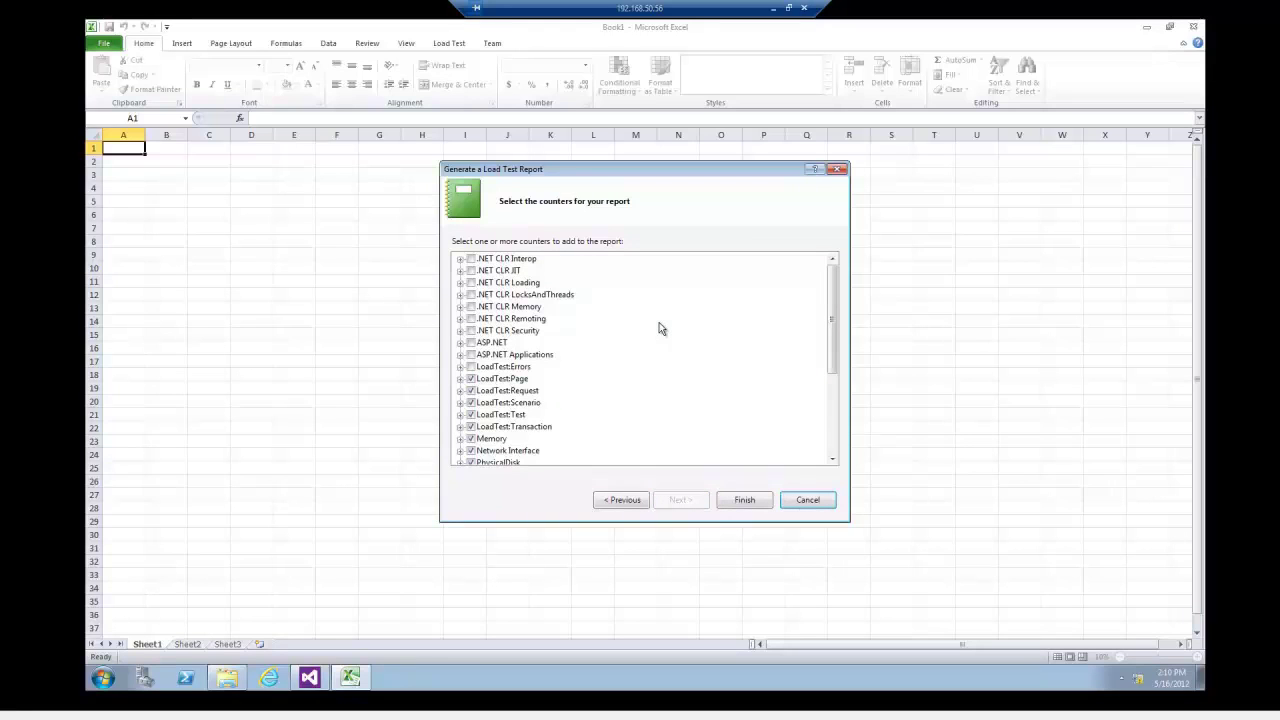
Add the Batch Requests/sec counter from SQLServer:SQL Statistics and generate the report.
drag(836, 289, 831, 423)
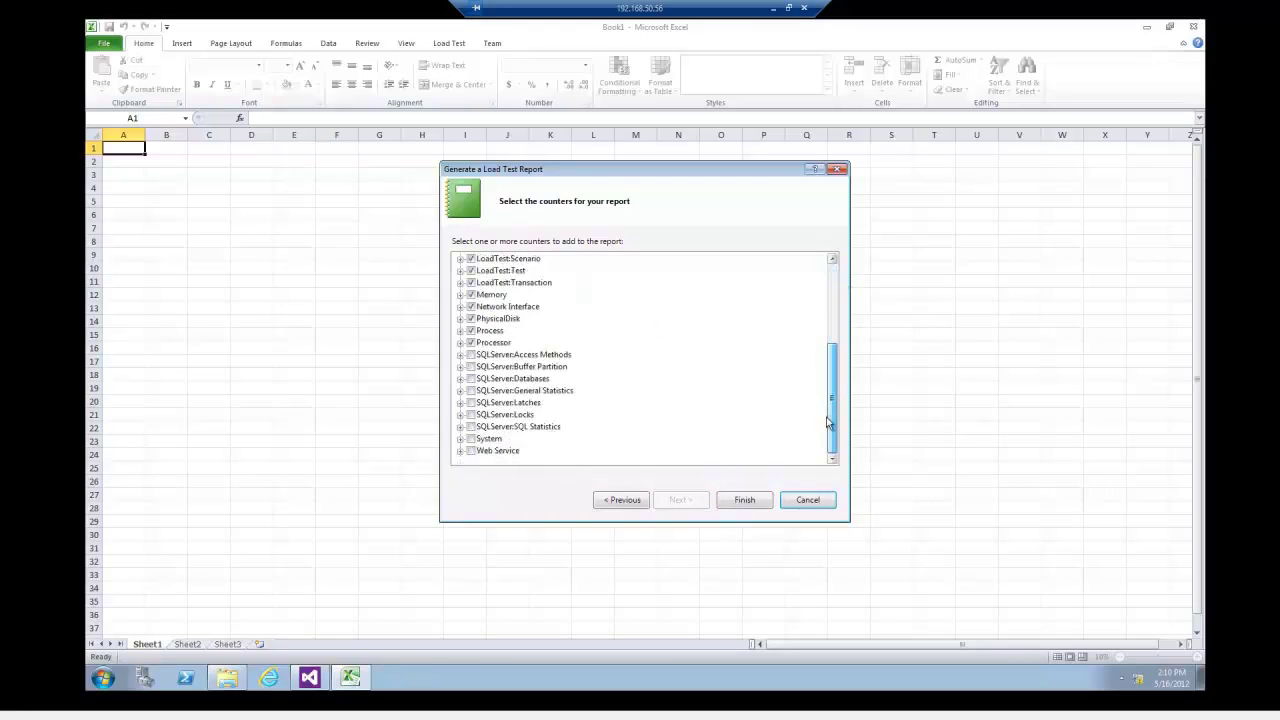
click(460, 427)
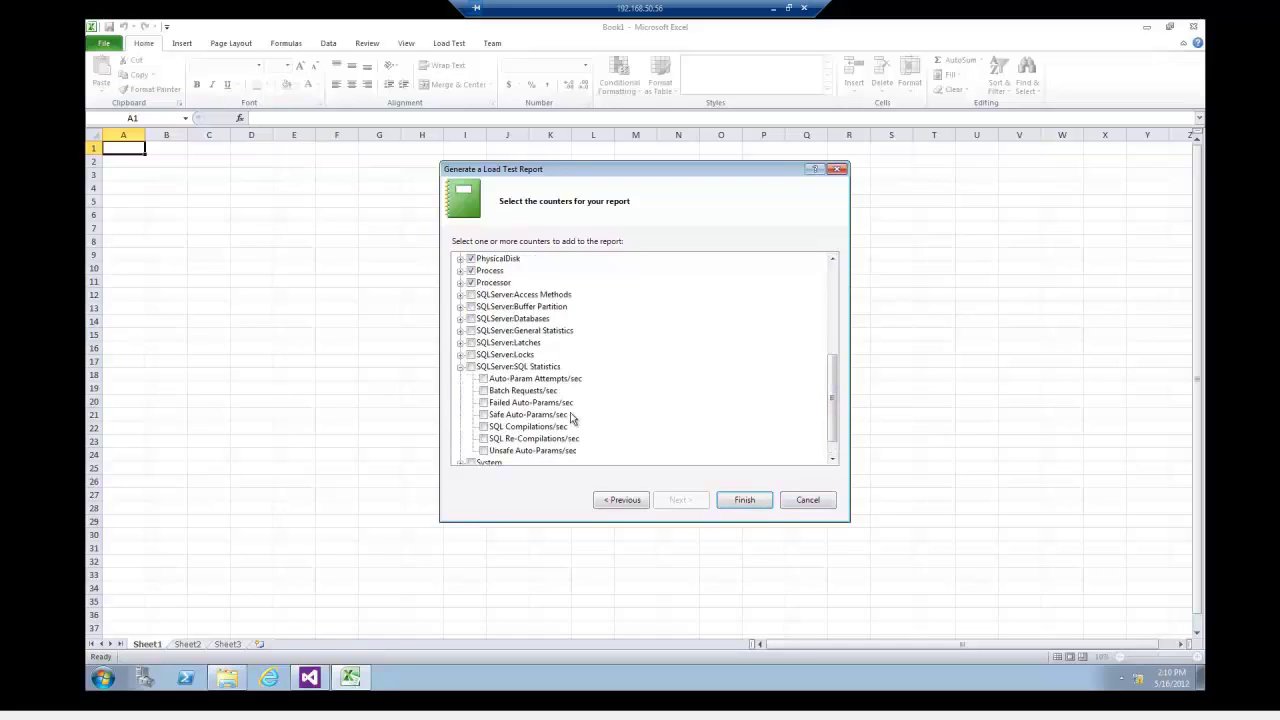
click(484, 390)
click(742, 503)
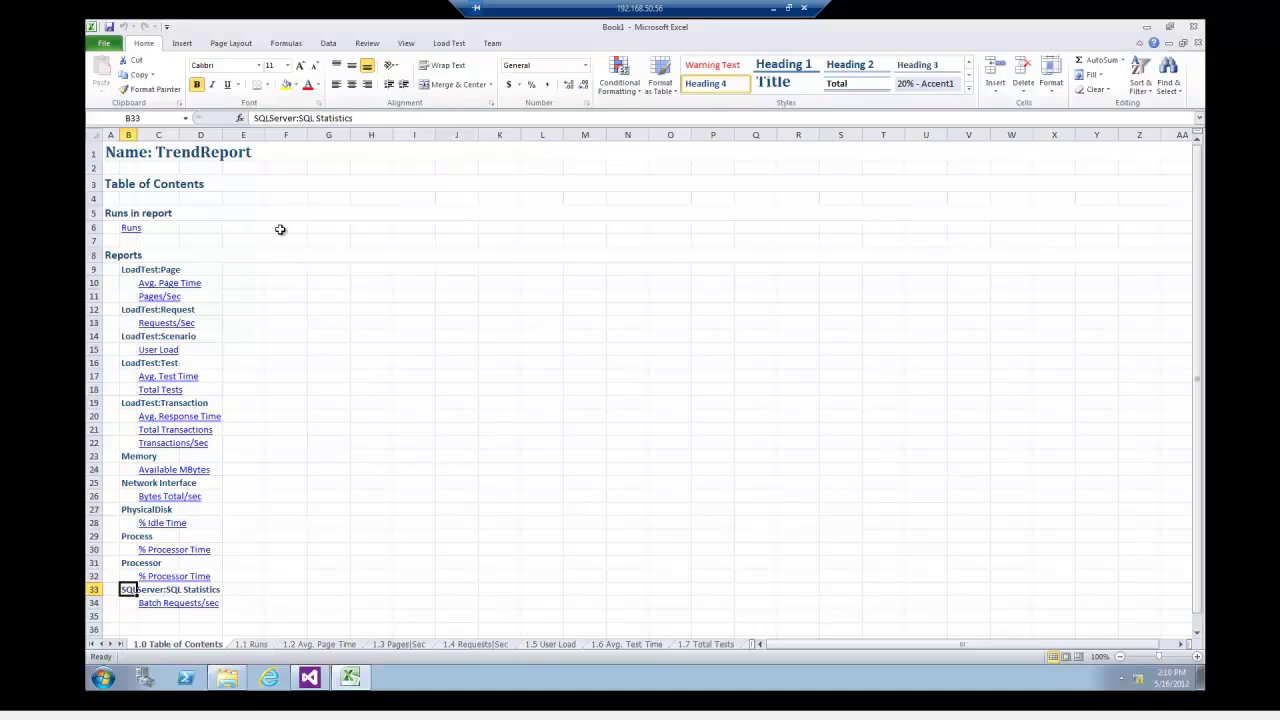
Review the Batch Requests/sec trend sheet and return to the table of contents.
scroll(230, 406, down, 2)
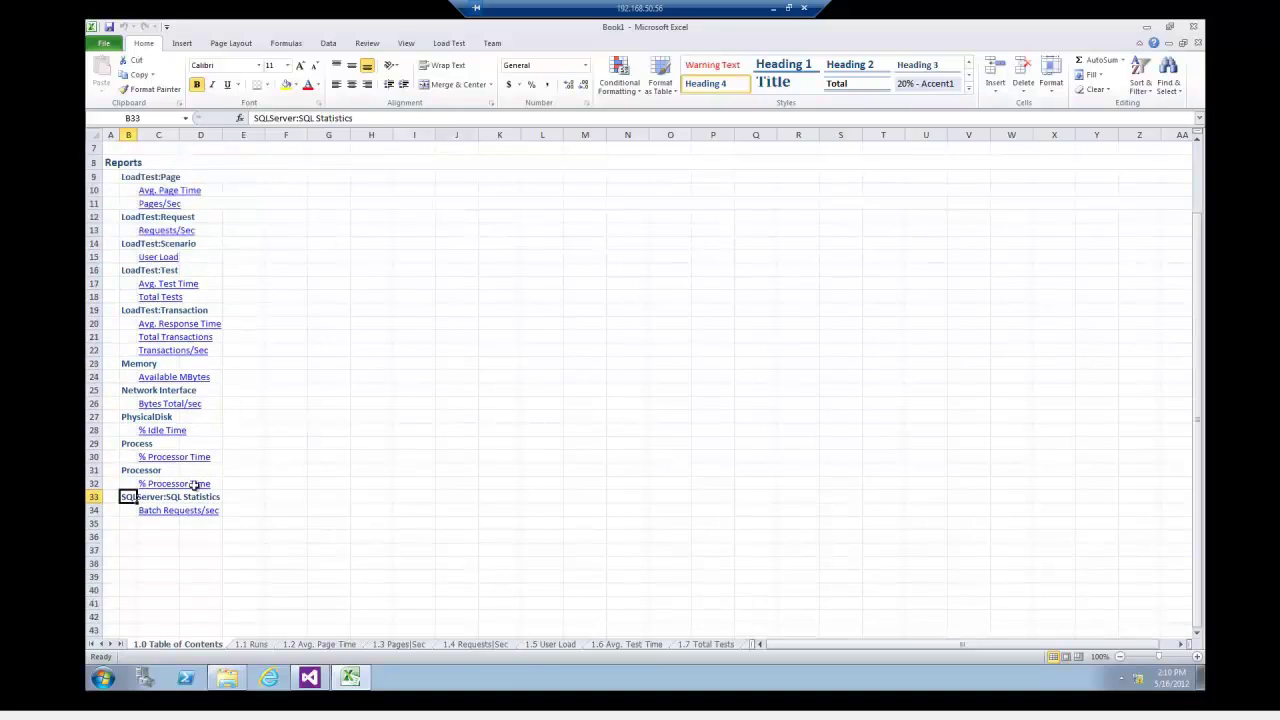
click(152, 514)
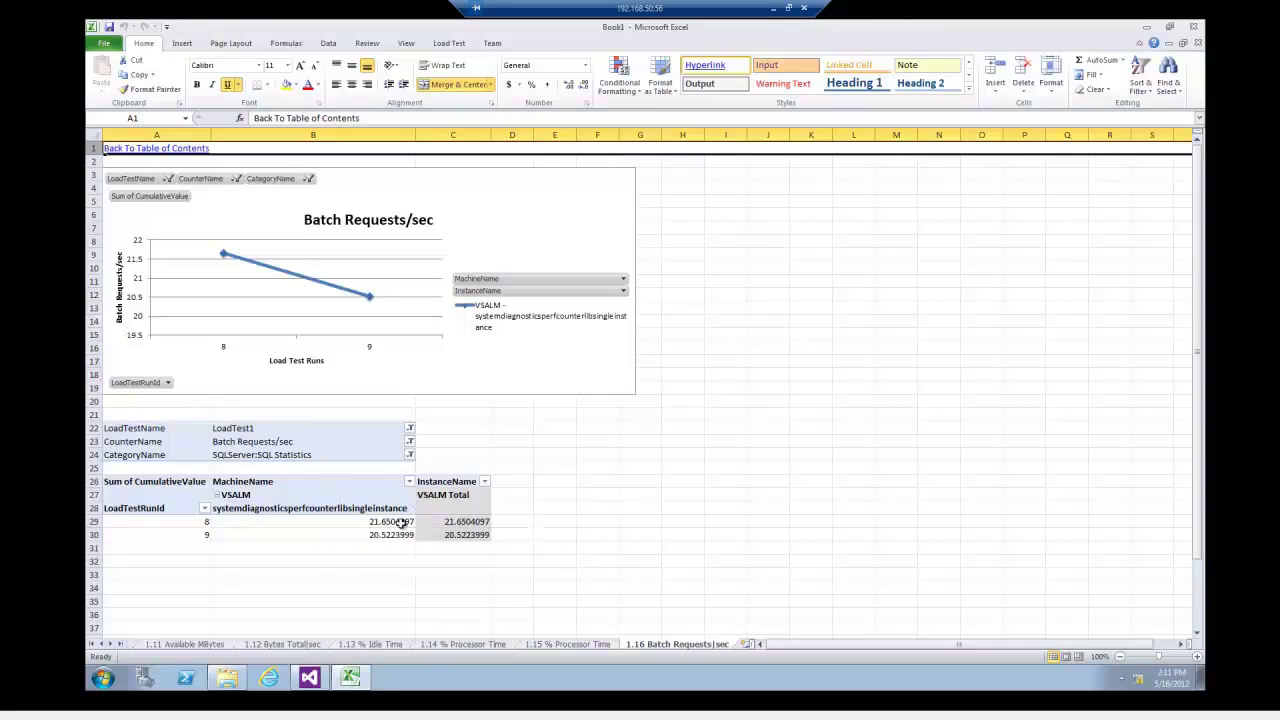
click(164, 152)
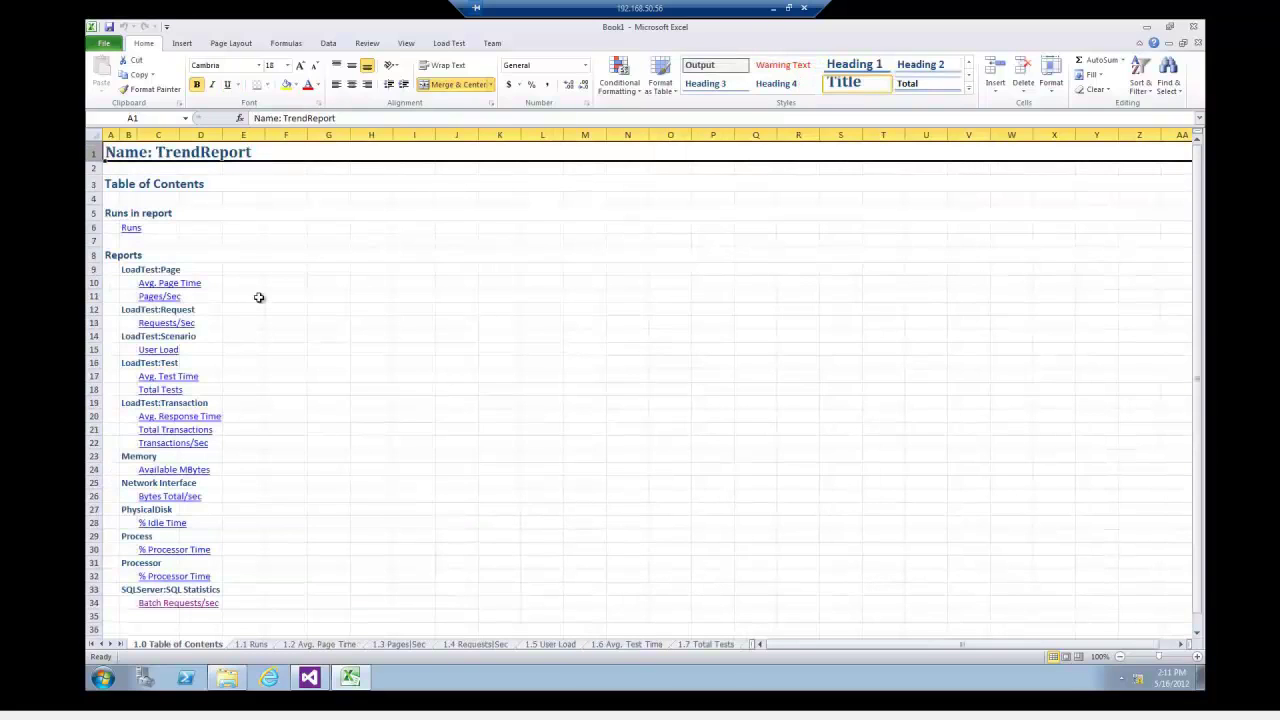
Open the Avg. Page Time trend sheet and review its chart and data table.
click(176, 288)
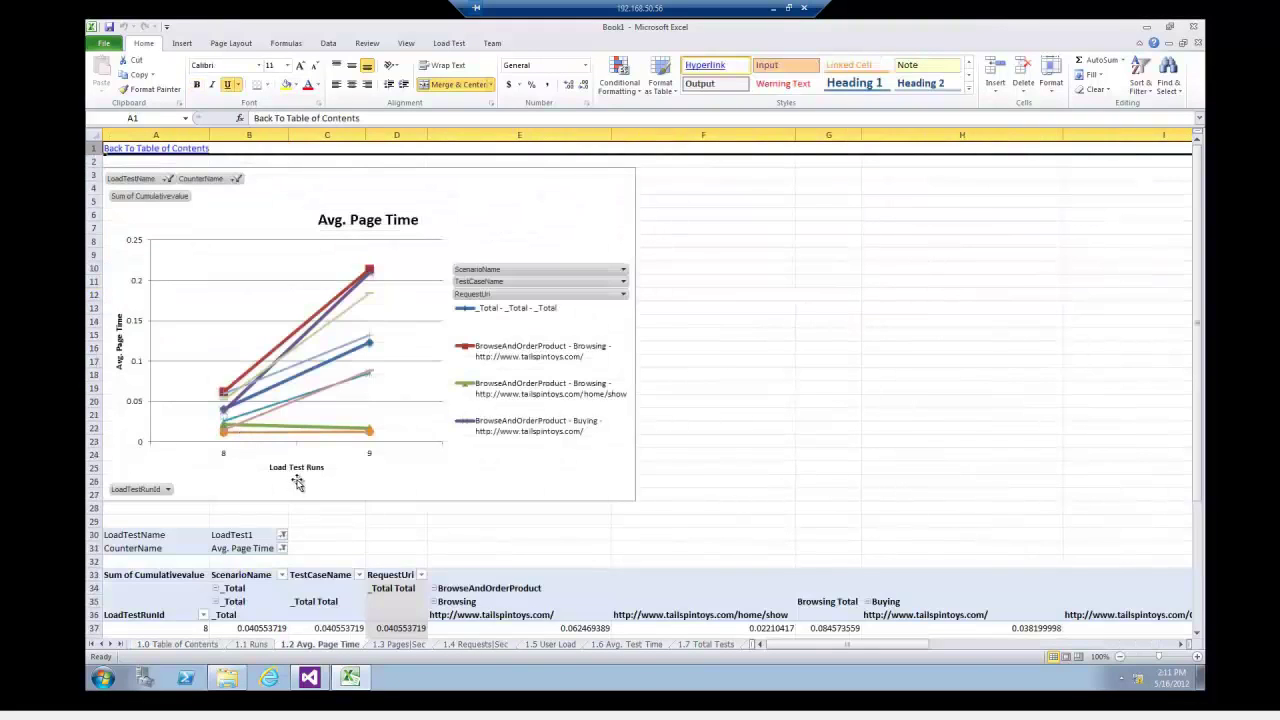
scroll(345, 460, down, 2)
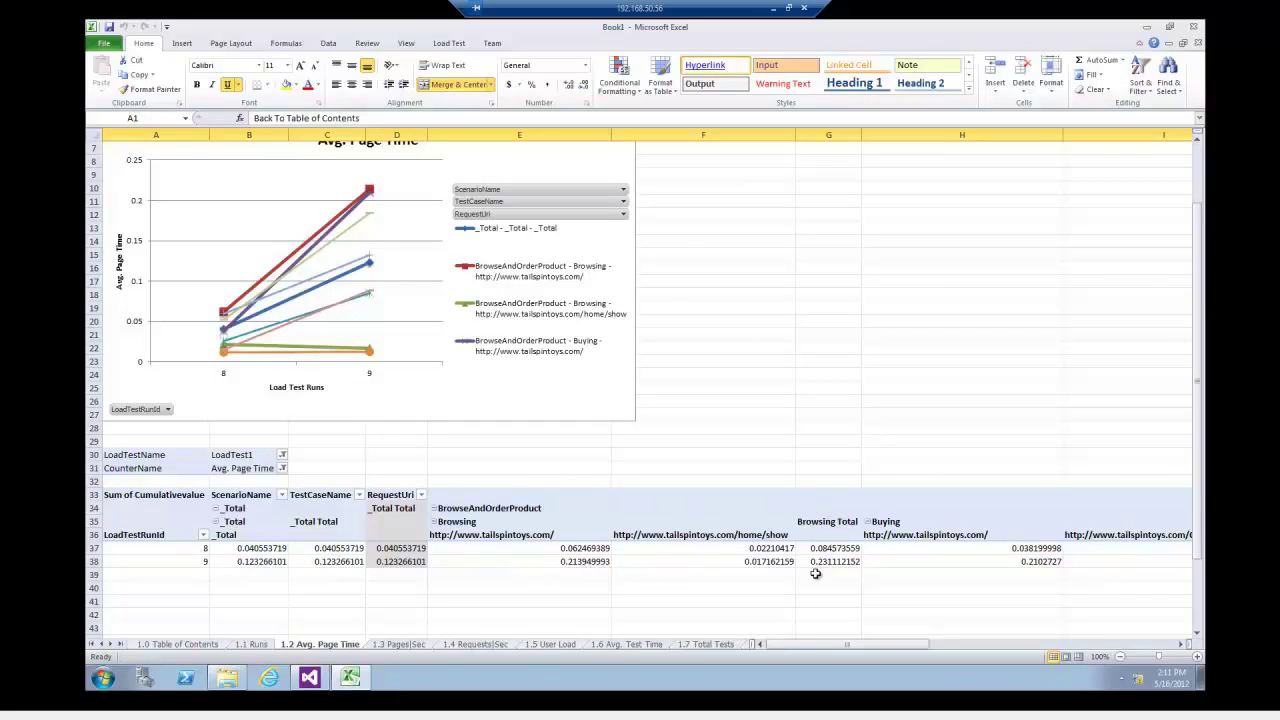
scroll(293, 332, up, 2)
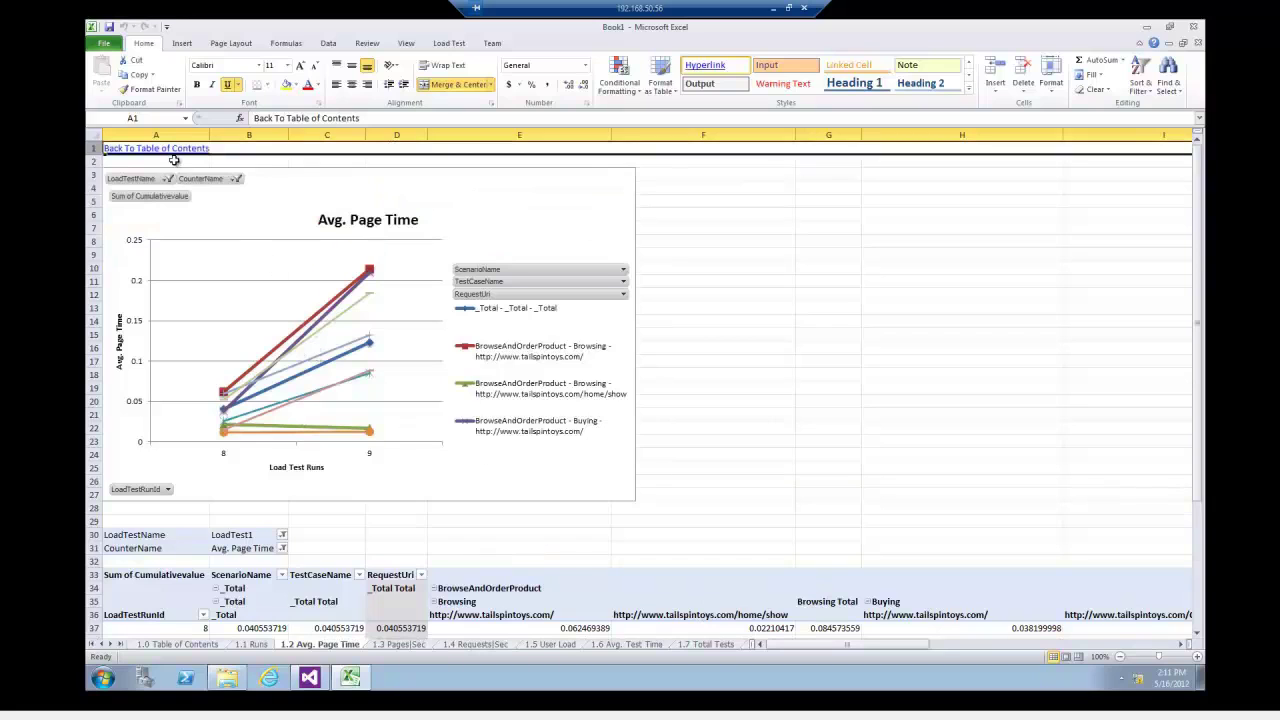